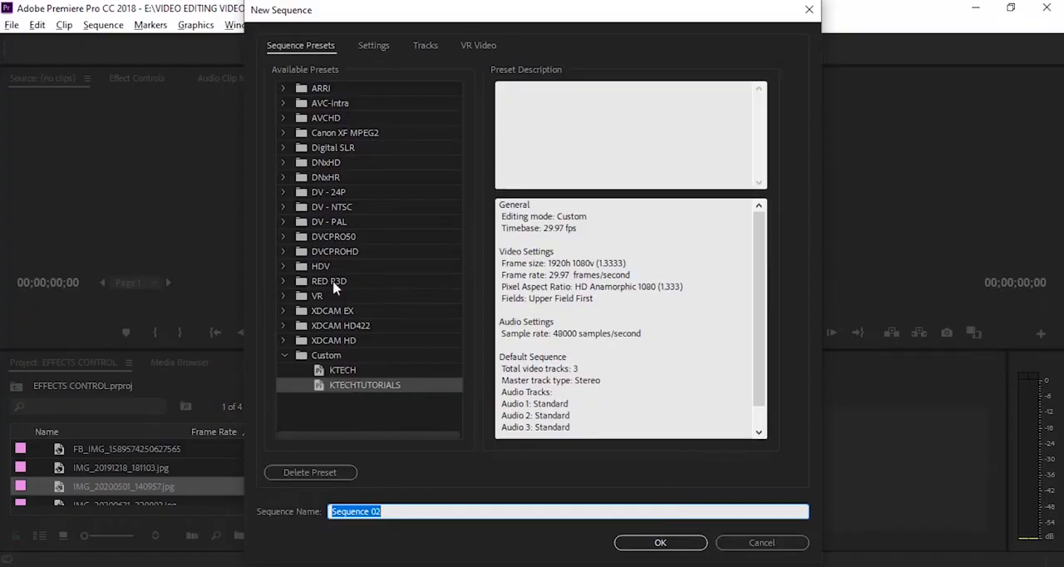
# Create a new sequence named Sequence 01 using the HDV 1080p30 preset
pyautogui.click(283, 267)
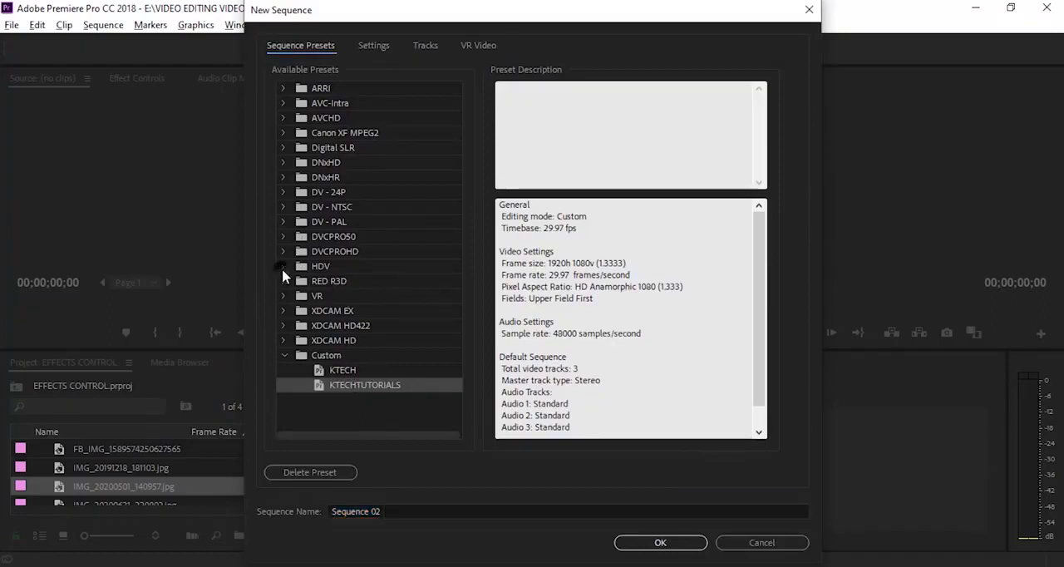
pyautogui.scroll(-1, 392, 264)
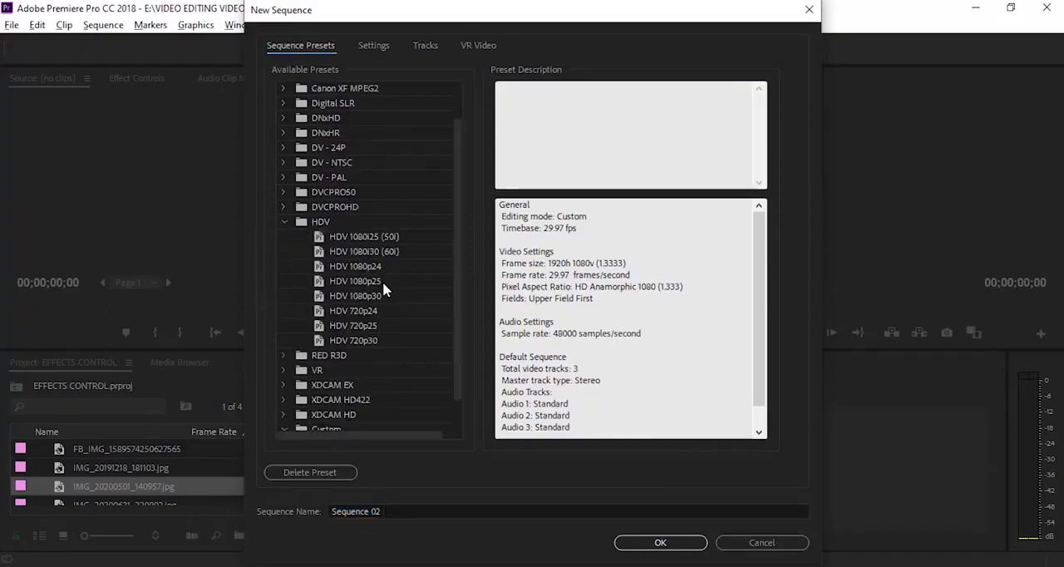
pyautogui.click(355, 298)
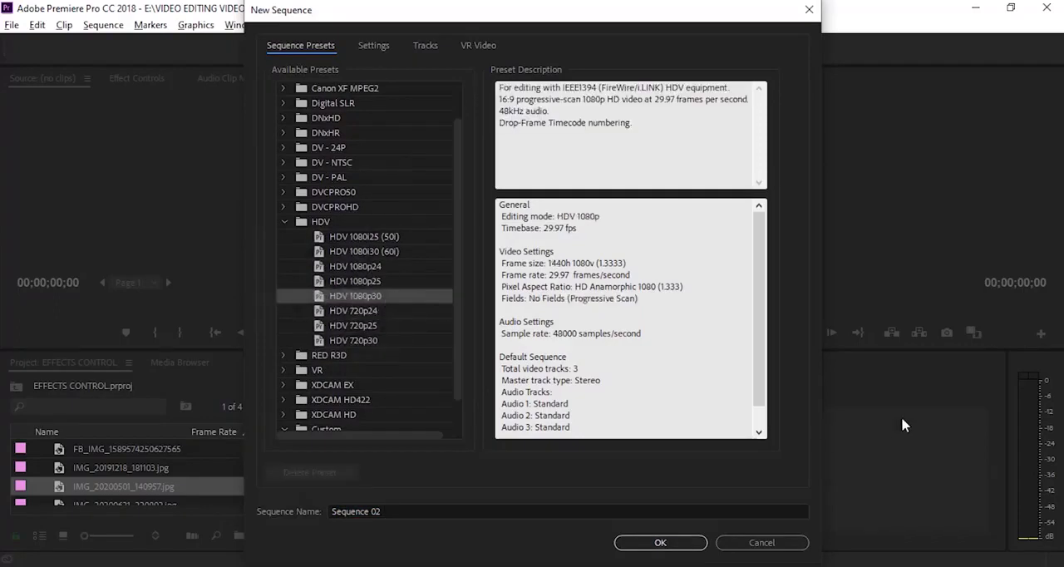
pyautogui.click(664, 546)
pyautogui.click(400, 510)
pyautogui.press('BackSpace')
pyautogui.write('1')
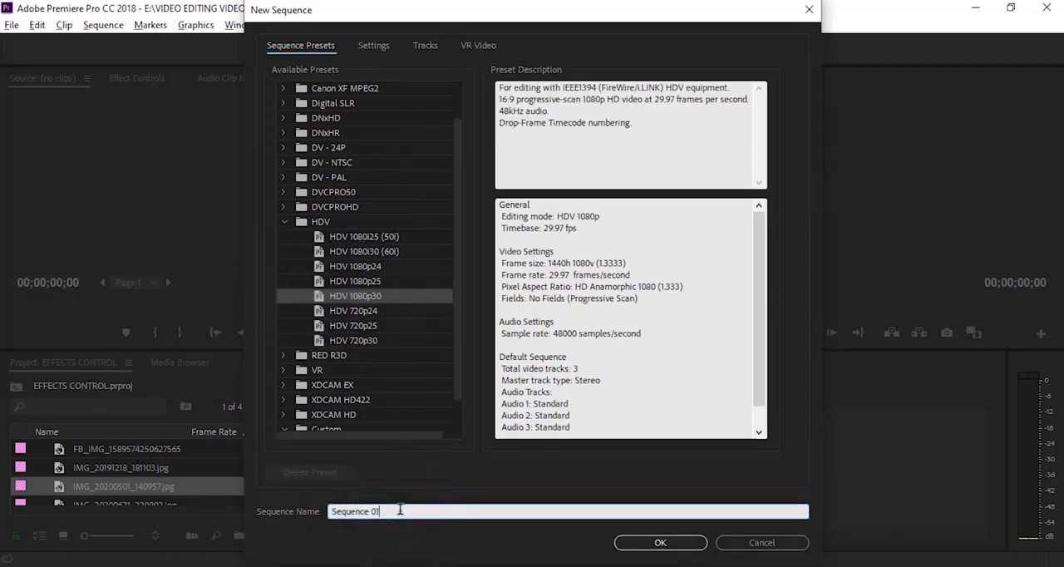
pyautogui.click(662, 543)
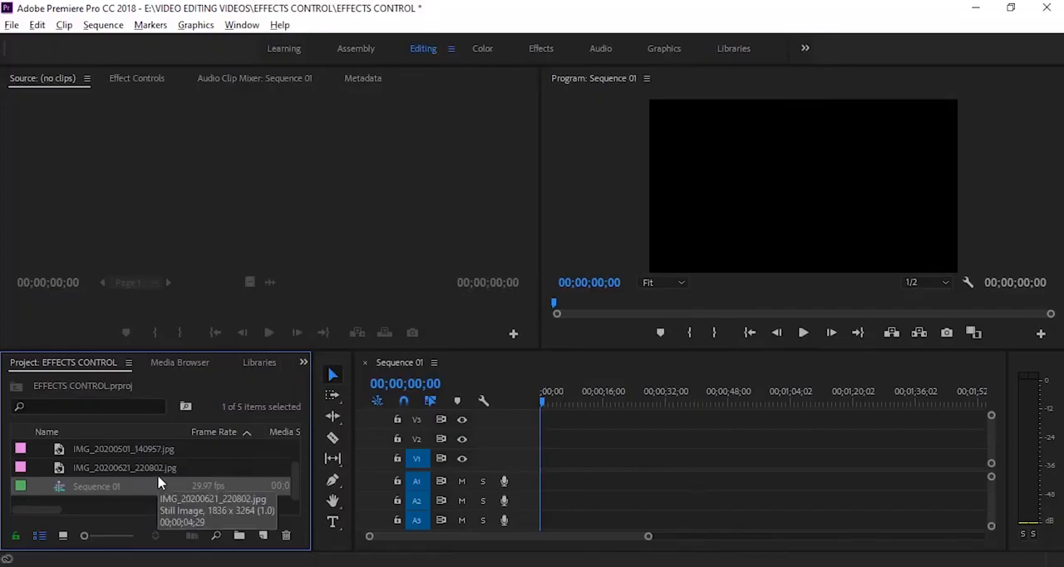
# Select the four imported images in the project and place them at the start of video track V1
pyautogui.scroll(2, 158, 479)
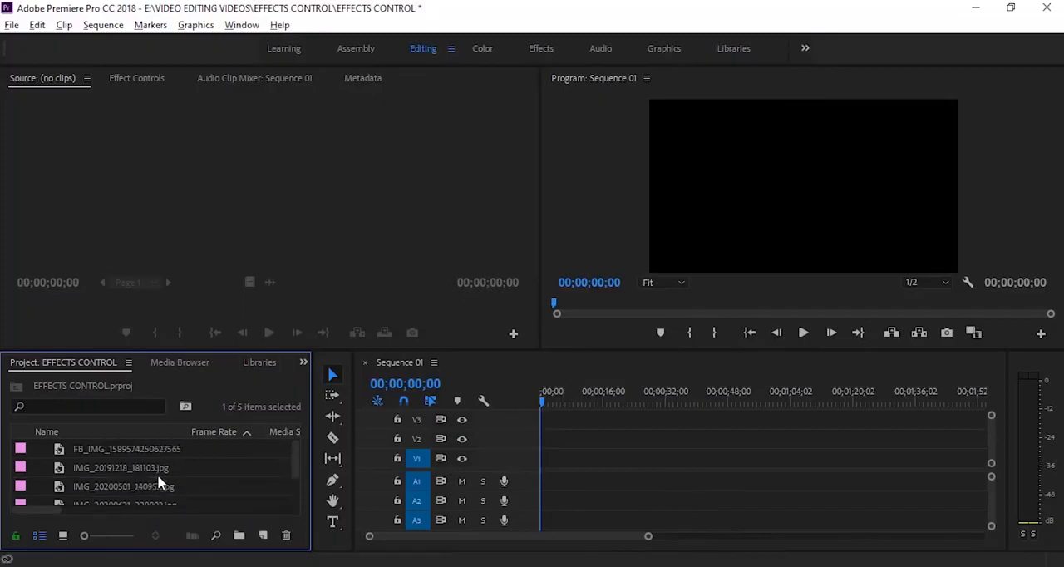
pyautogui.click(153, 487)
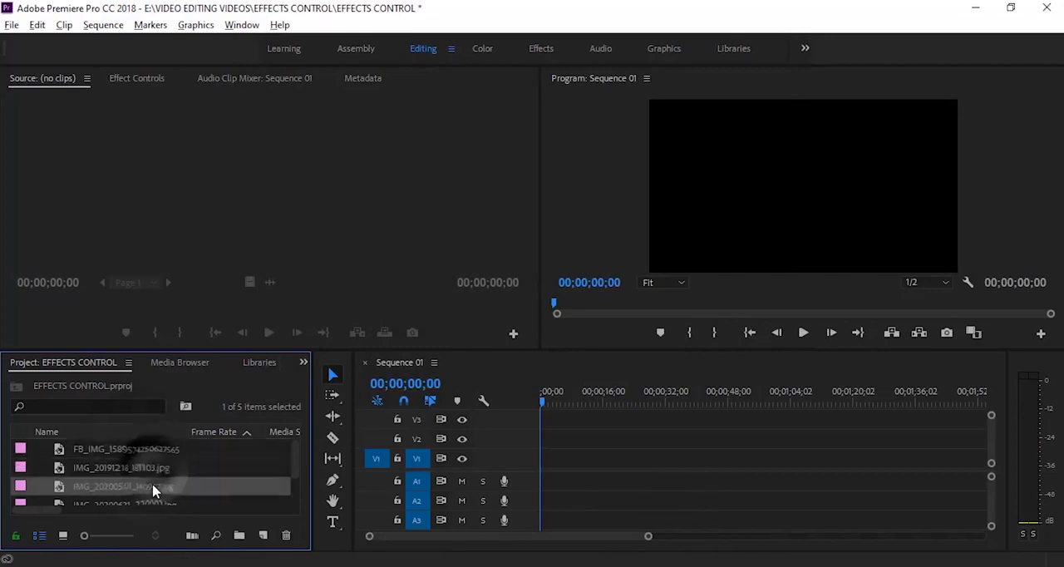
pyautogui.click(140, 502)
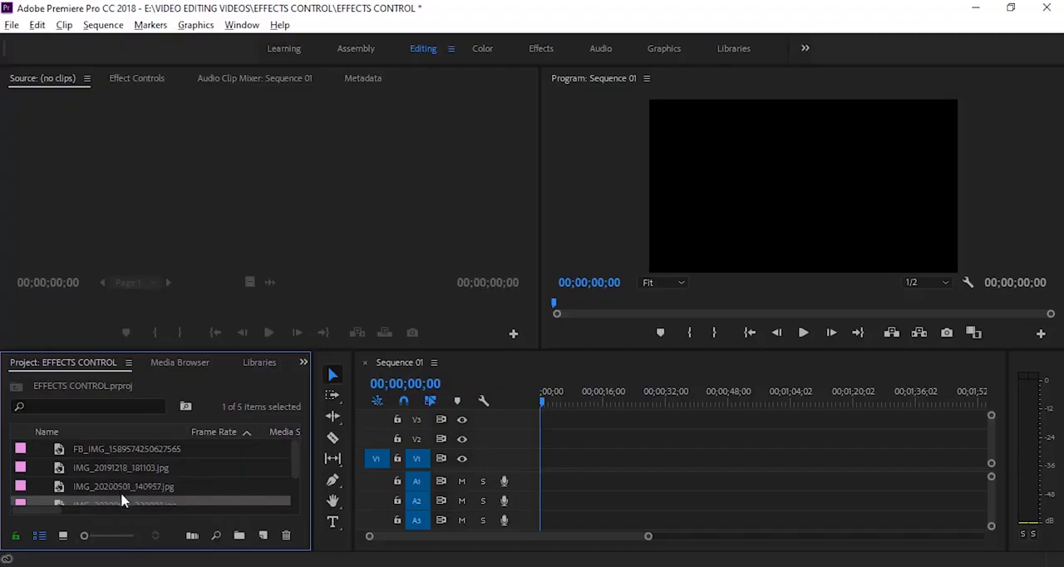
pyautogui.keyDown('shift'); pyautogui.click(143, 447); pyautogui.keyUp('shift')
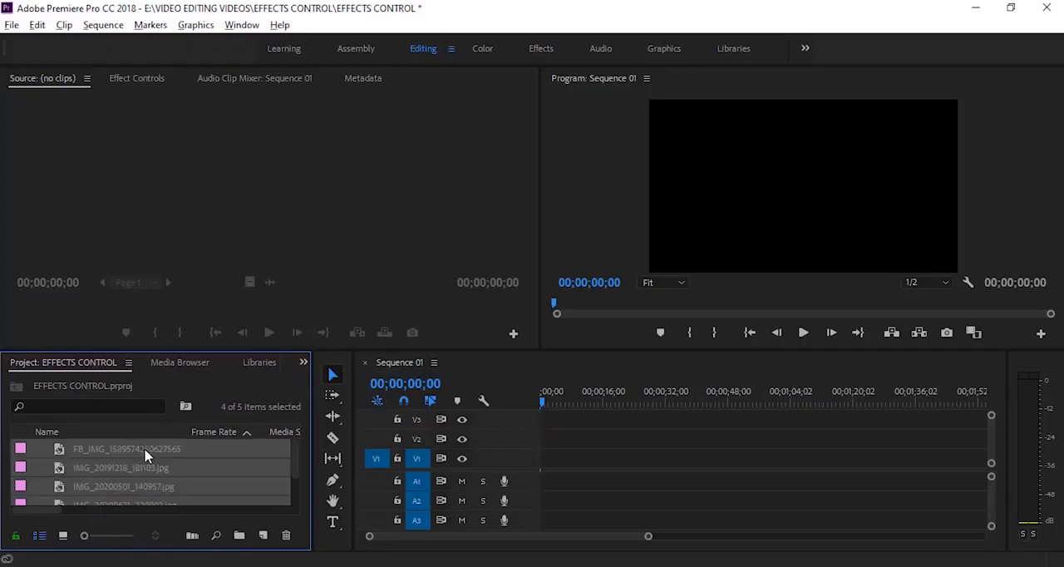
pyautogui.moveTo(102, 481); pyautogui.dragTo(555, 463)
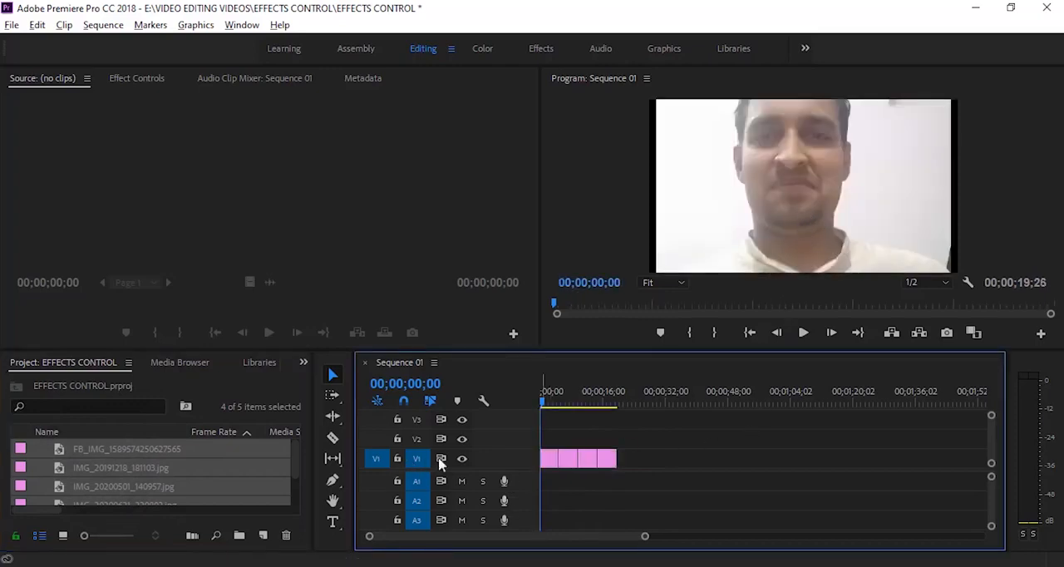
# Stagger the image clips upward, keeping the first on V1 and moving the second to V2, third to V3 and fourth to V4
pyautogui.moveTo(646, 438); pyautogui.dragTo(554, 473)
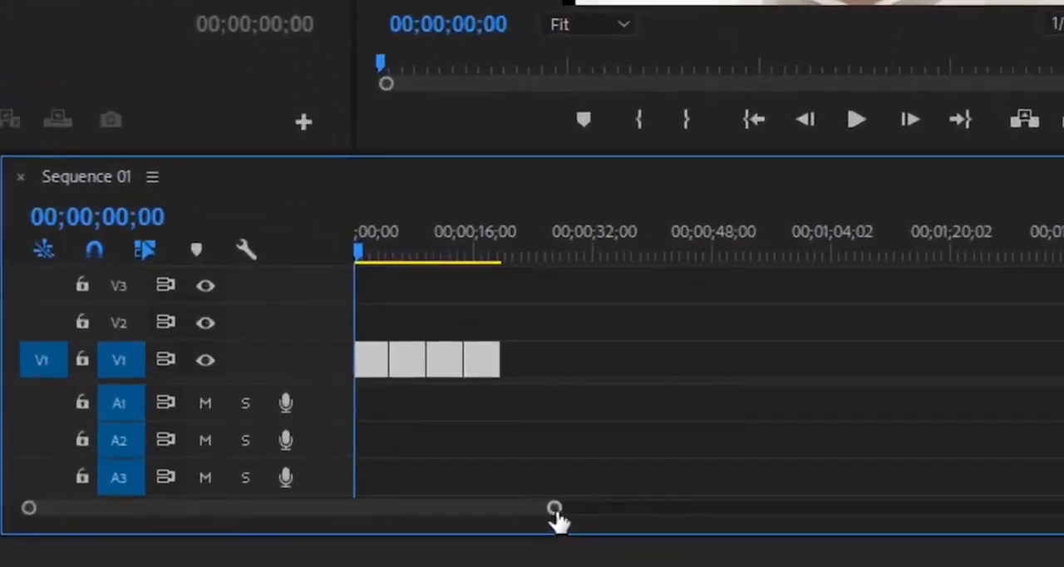
pyautogui.moveTo(557, 520); pyautogui.dragTo(436, 522)
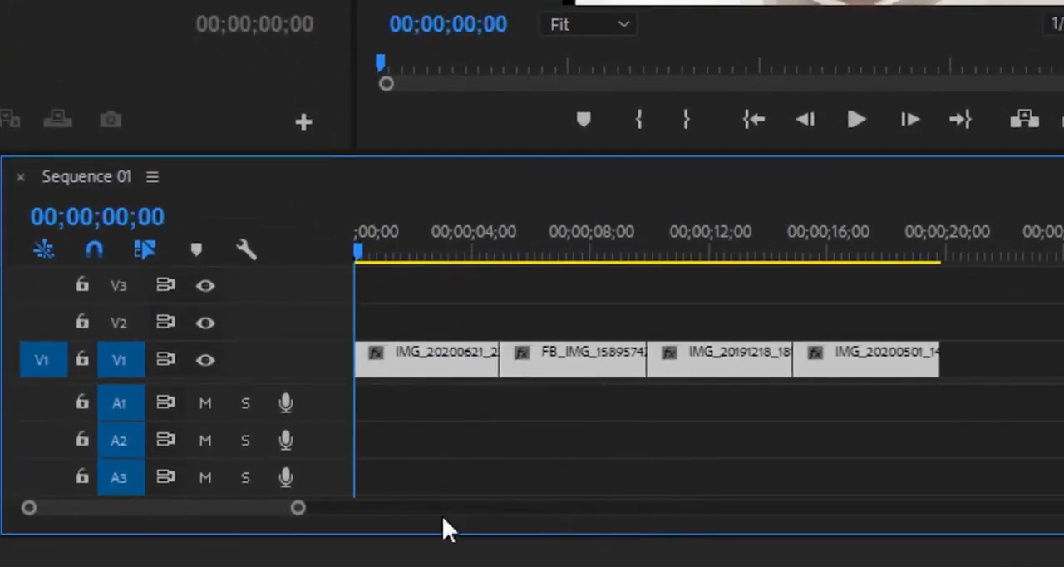
pyautogui.moveTo(1022, 286); pyautogui.dragTo(576, 331)
pyautogui.scroll(1, 974, 337)
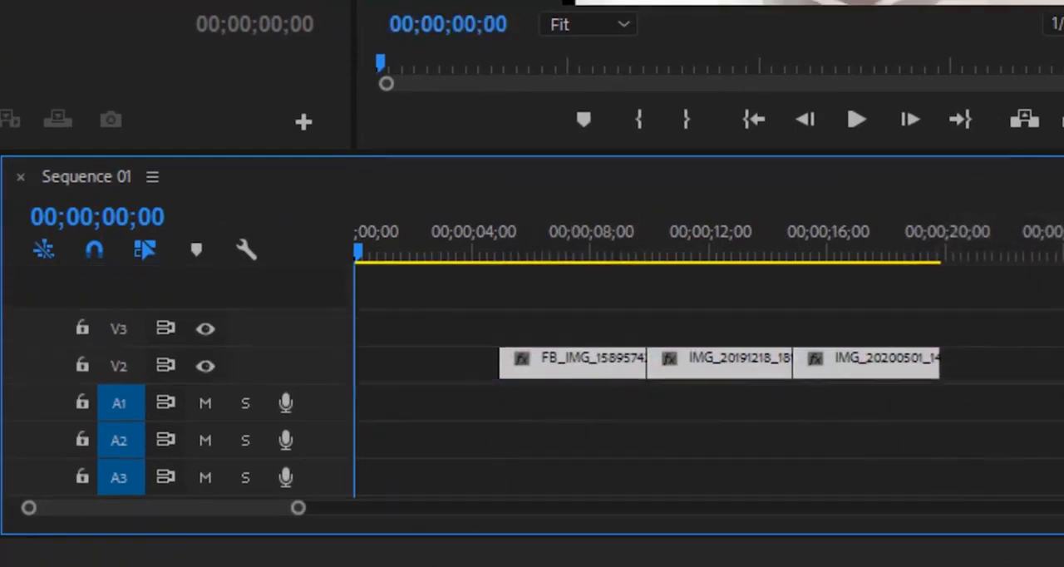
pyautogui.moveTo(1025, 311); pyautogui.dragTo(869, 297)
pyautogui.click(894, 328)
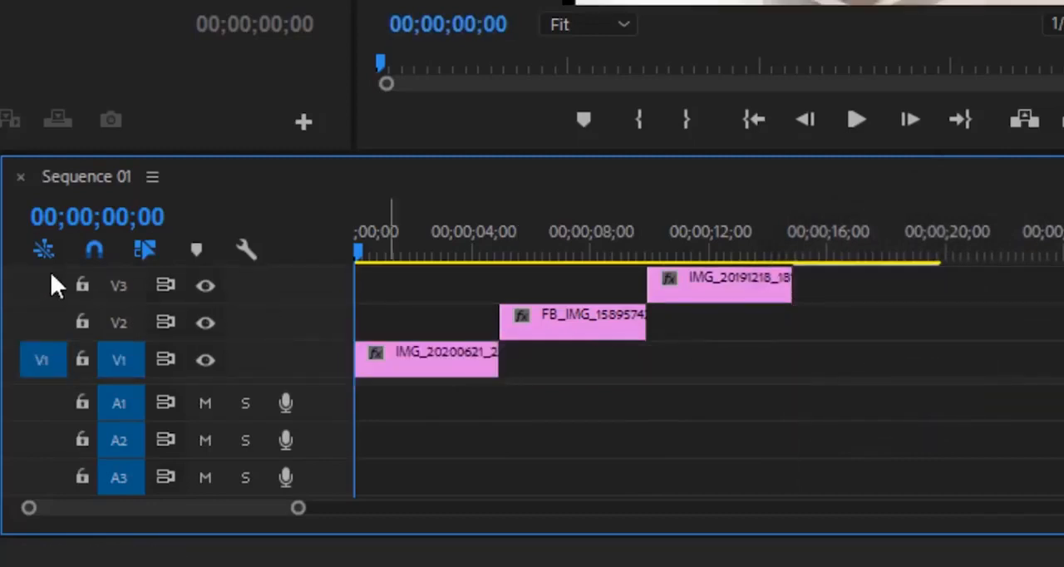
# Select the IMG_20200621_220802.jpg clip on V1 and display its effect controls with the playhead at the sequence start
pyautogui.scroll(2, 870, 323)
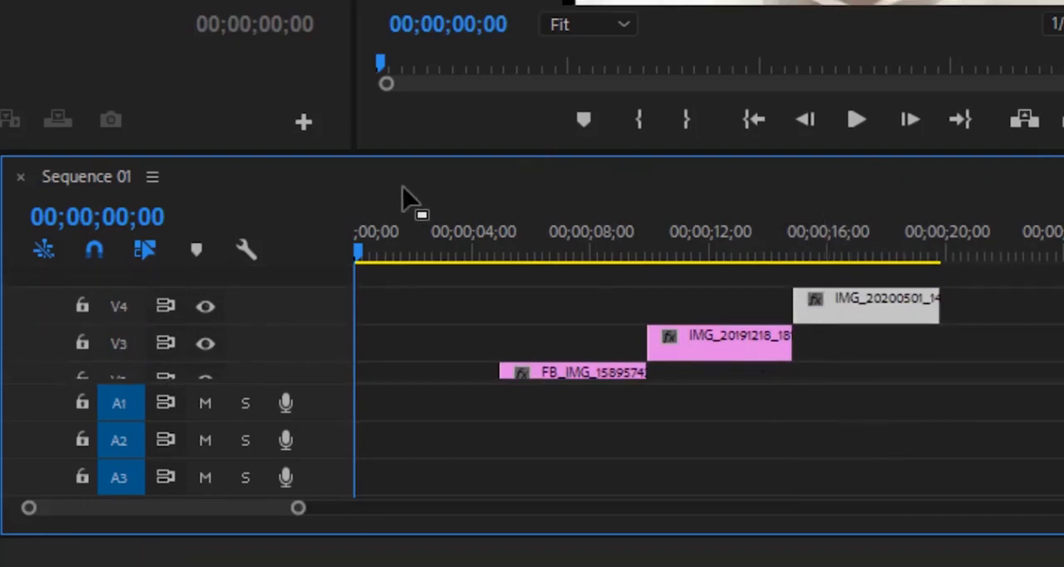
pyautogui.hscroll(5, 751, 322)
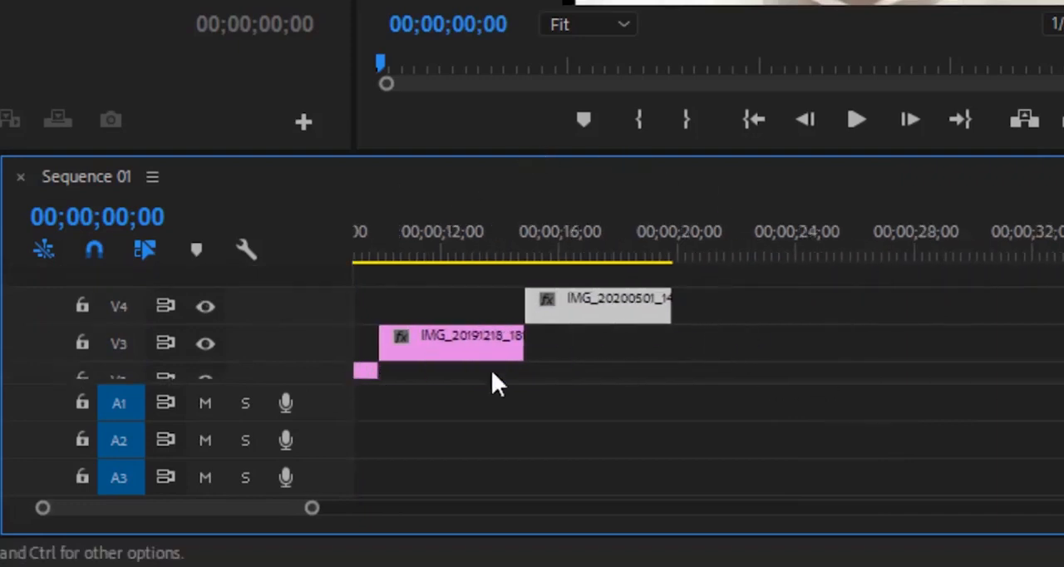
pyautogui.moveTo(150, 510); pyautogui.dragTo(135, 510)
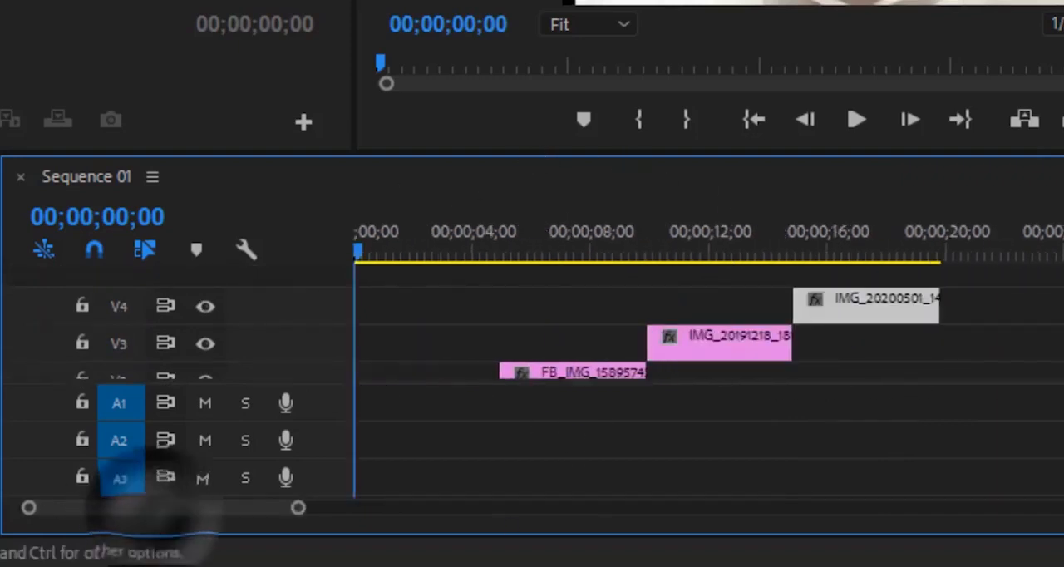
pyautogui.scroll(-2, 898, 369)
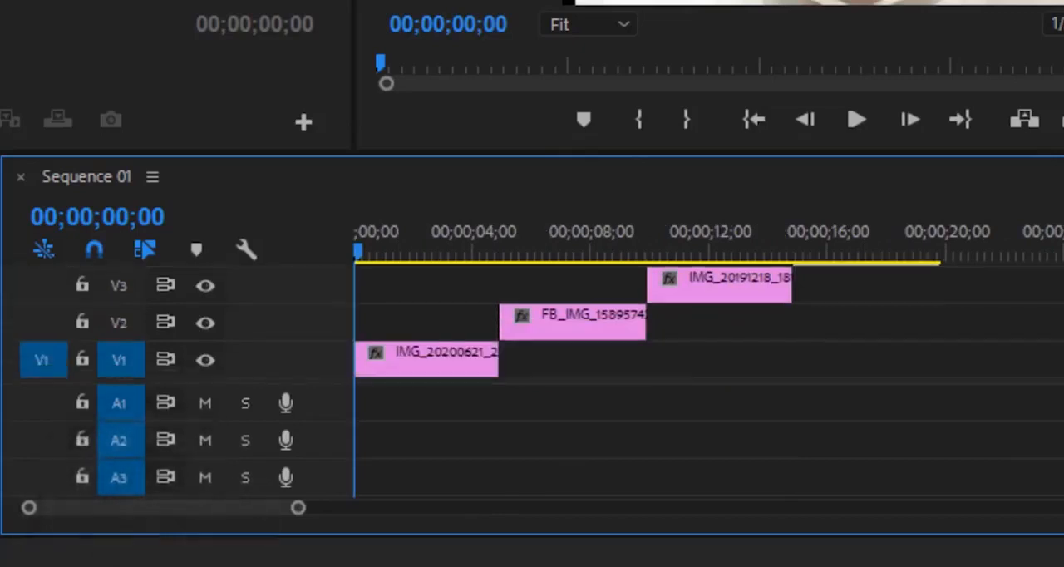
pyautogui.click(401, 252)
pyautogui.click(416, 353)
pyautogui.click(366, 251)
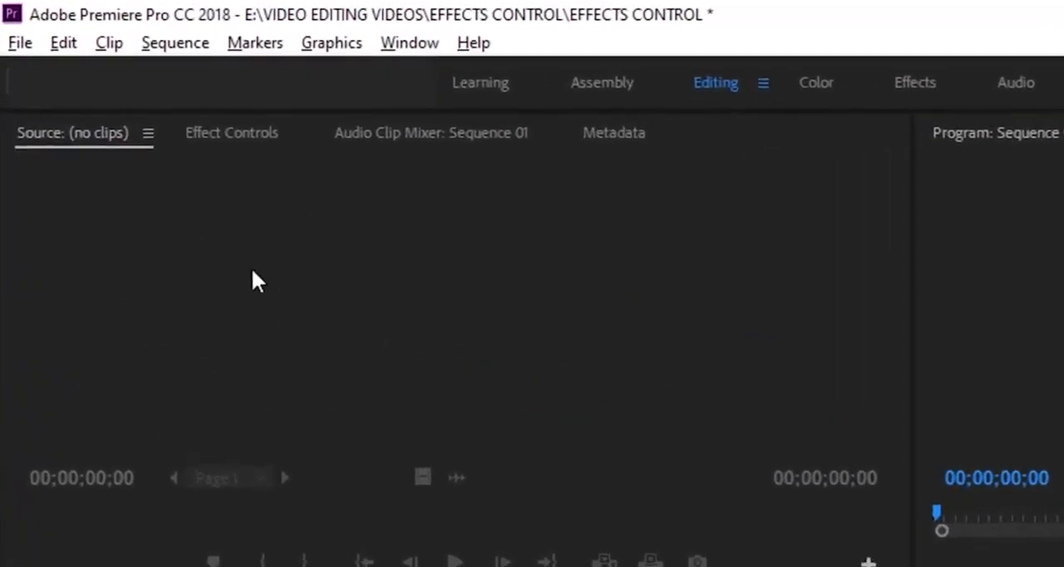
pyautogui.click(237, 135)
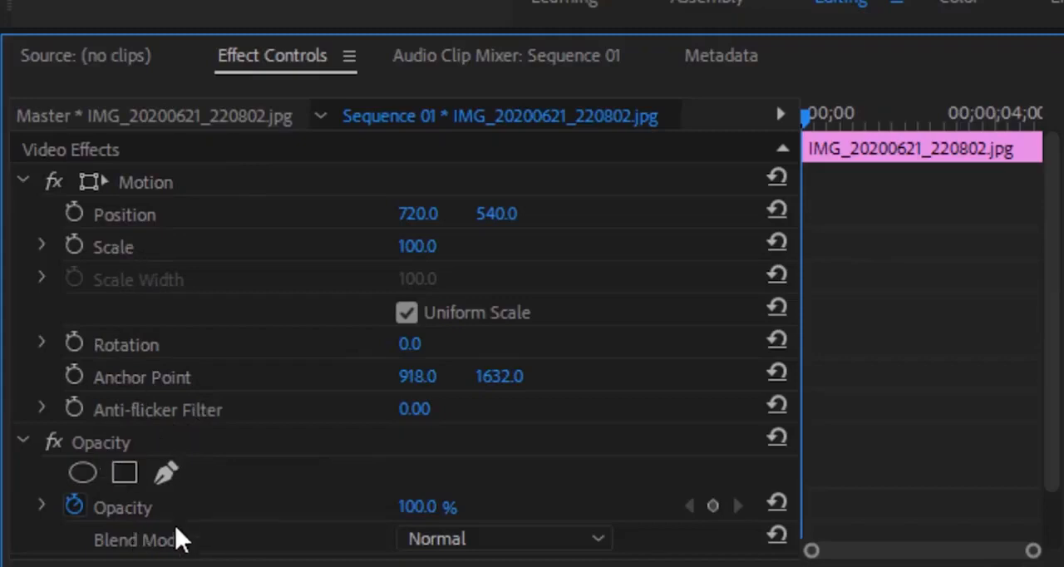
pyautogui.scroll(-2, 253, 488)
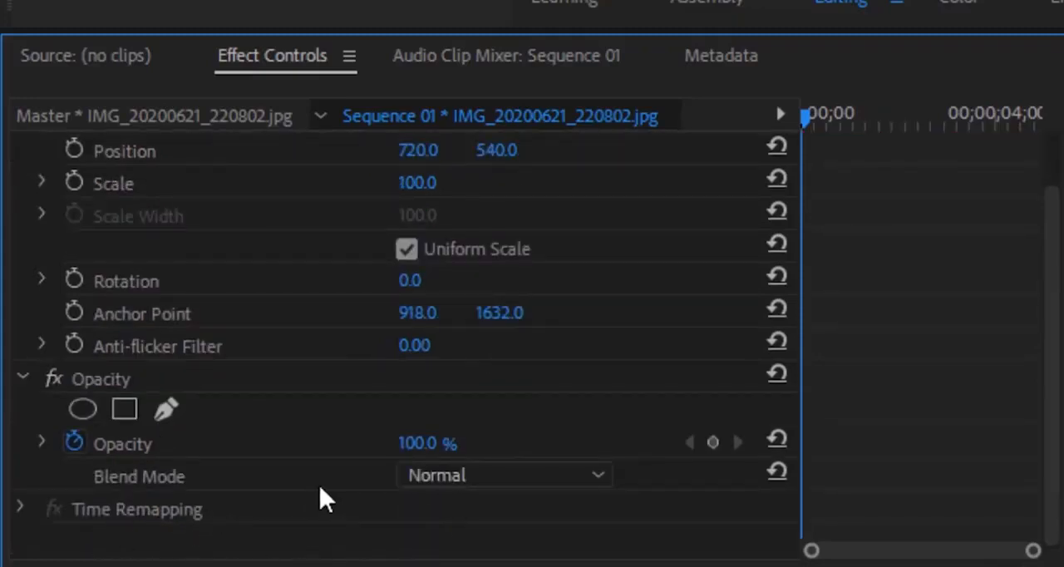
# Scale the IMG_20200621_220802.jpg clip down, trying 40 before settling on 33
pyautogui.scroll(2, 329, 500)
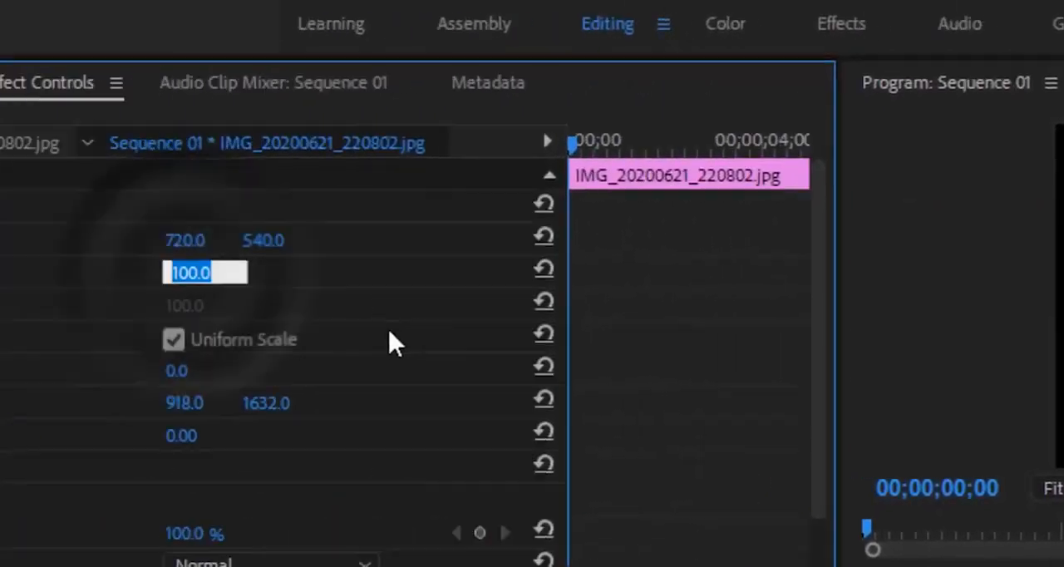
pyautogui.write('40')
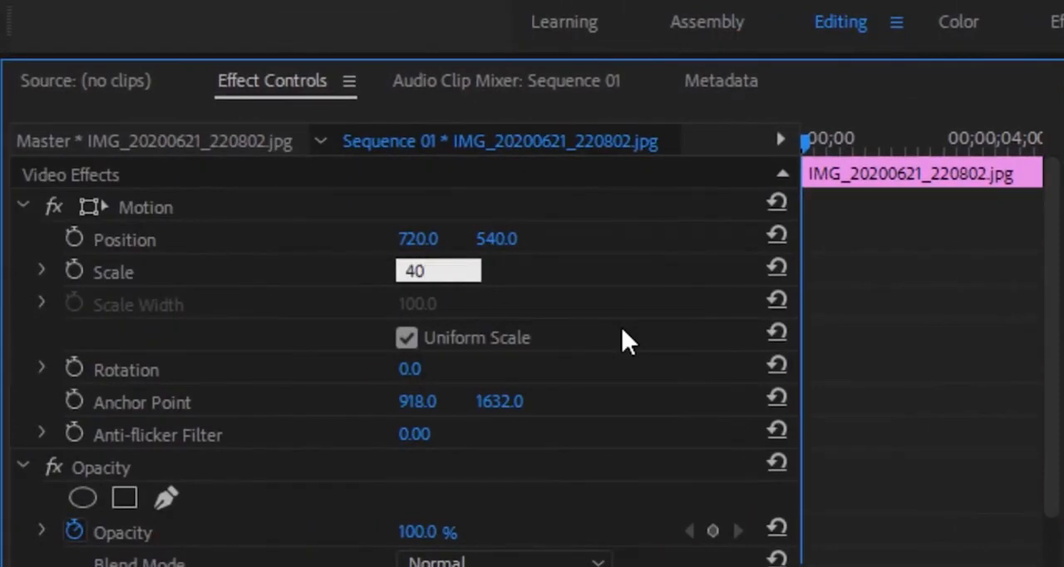
pyautogui.press('Return')
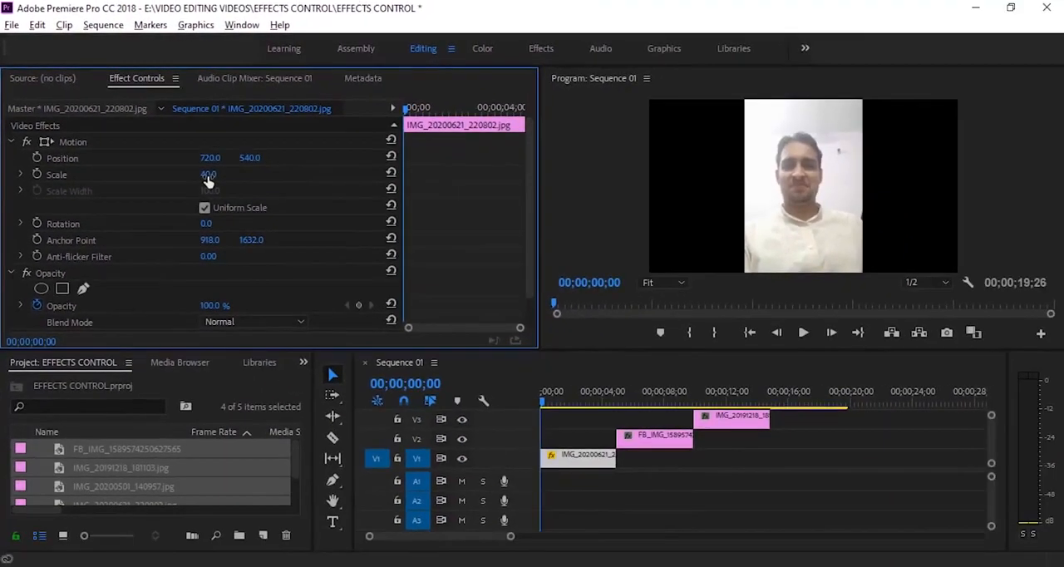
pyautogui.moveTo(208, 177)
pyautogui.mouseDown()
pyautogui.moveTo(239, 177)
pyautogui.moveTo(200, 177)
pyautogui.mouseUp()
pyautogui.click(211, 176)
pyautogui.write('33')
pyautogui.press('Return')
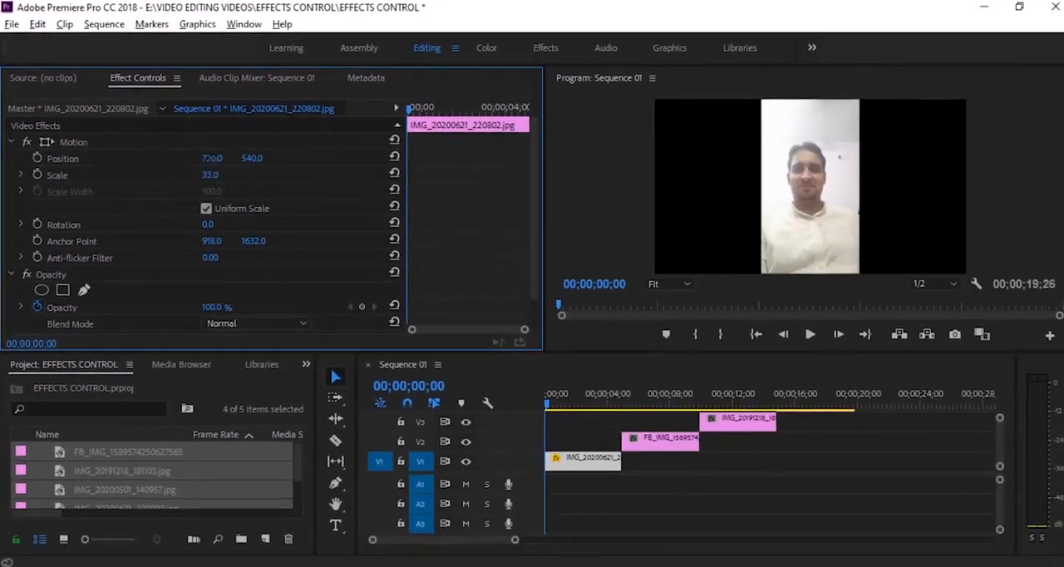
# Shift the image's position to 612, 536, and reset the position to its default
pyautogui.moveTo(416, 202); pyautogui.dragTo(354, 202)
pyautogui.moveTo(178, 158); pyautogui.dragTo(125, 158)
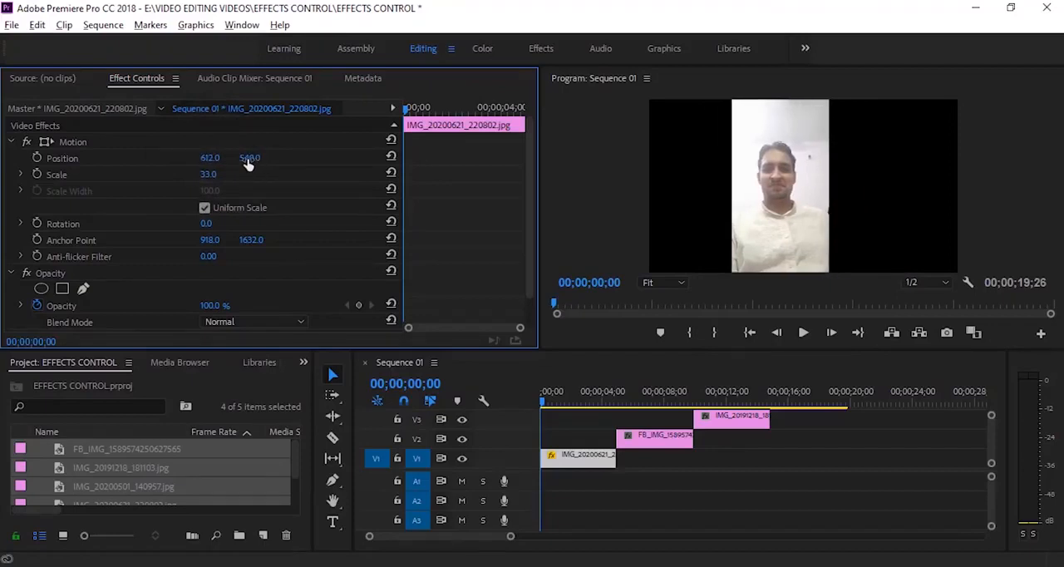
pyautogui.moveTo(251, 163)
pyautogui.mouseDown()
pyautogui.moveTo(174, 163)
pyautogui.moveTo(633, 163)
pyautogui.moveTo(249, 163)
pyautogui.moveTo(266, 153)
pyautogui.mouseUp()
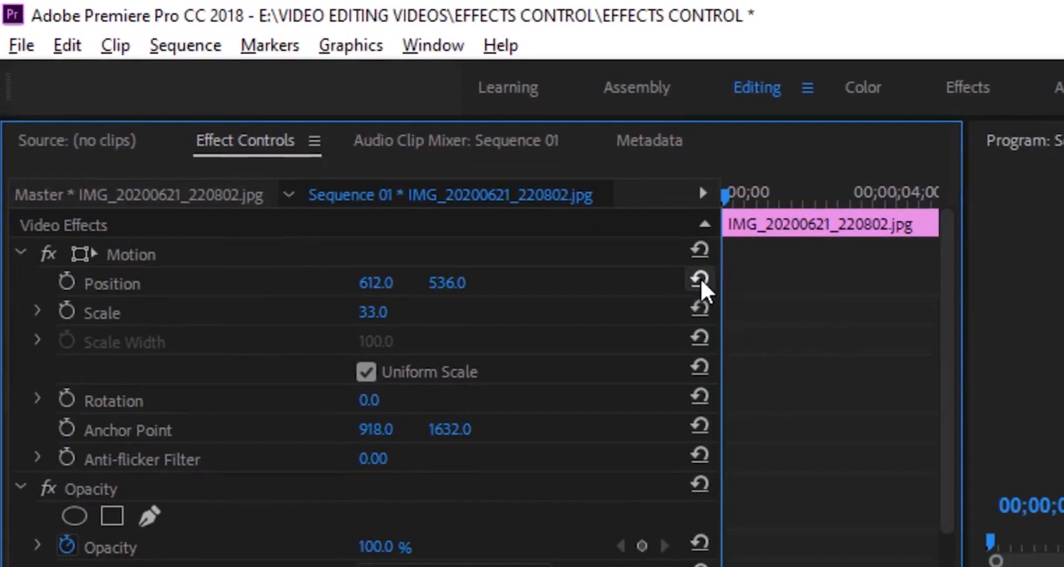
pyautogui.click(700, 280)
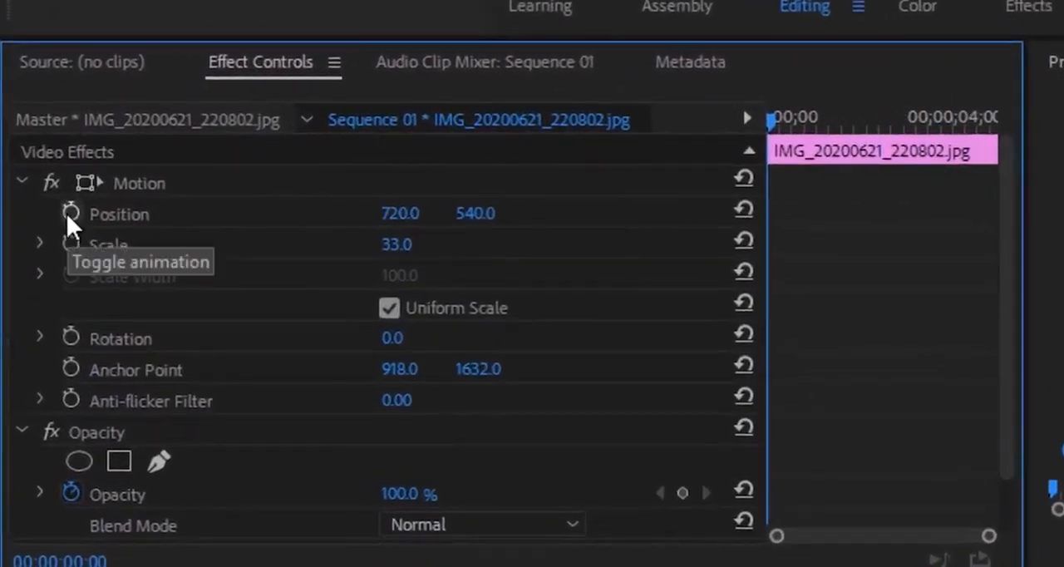
# Turn on Position animation at the clip's start and add a second Position keyframe at 00;00;01;11
pyautogui.click(70, 213)
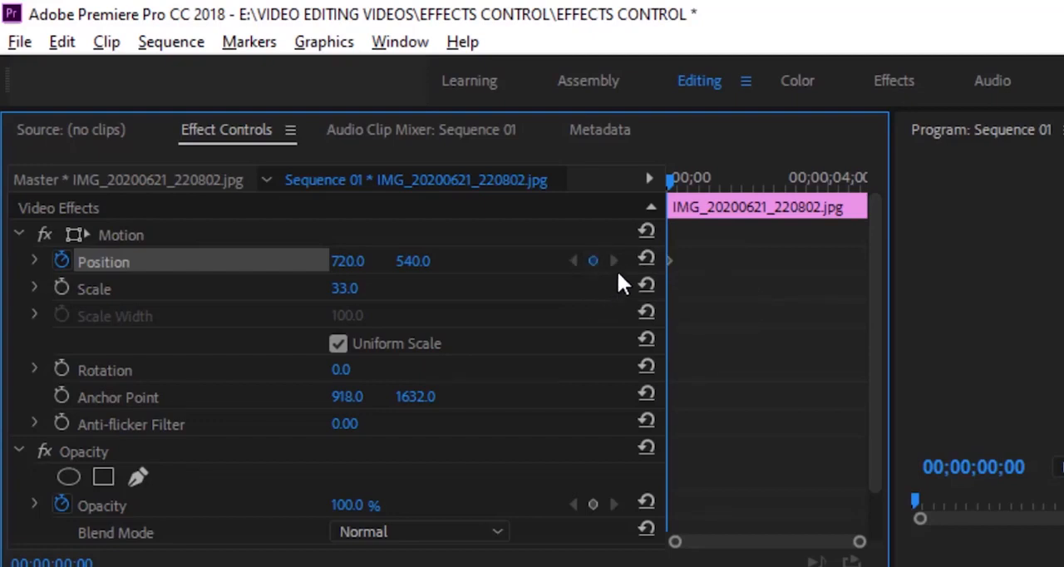
pyautogui.moveTo(670, 180); pyautogui.dragTo(720, 206)
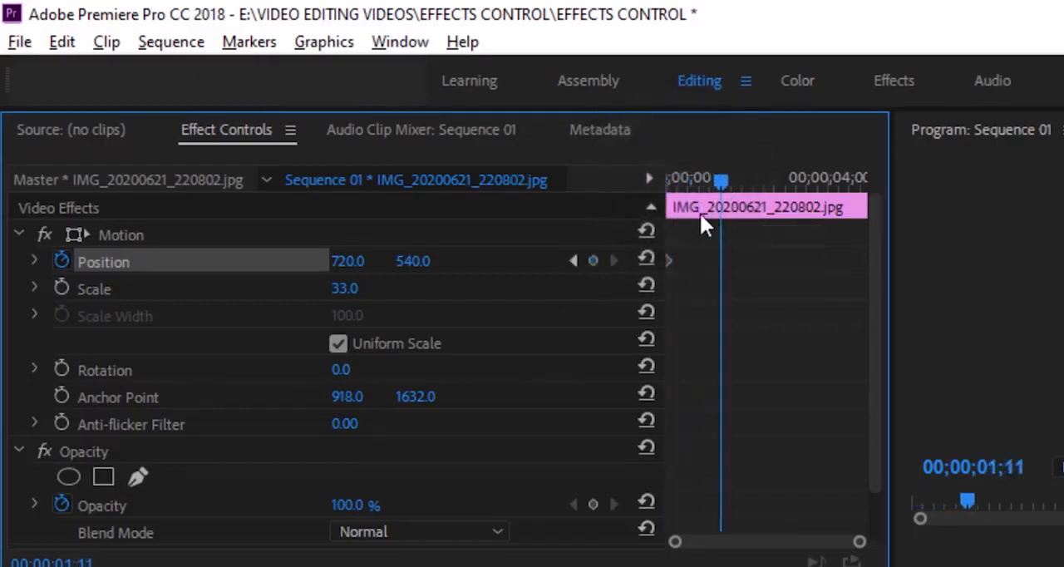
pyautogui.click(592, 260)
# Step back and forth between the two Position keyframes, ending on the one at 00;00;01;11
pyautogui.click(573, 262)
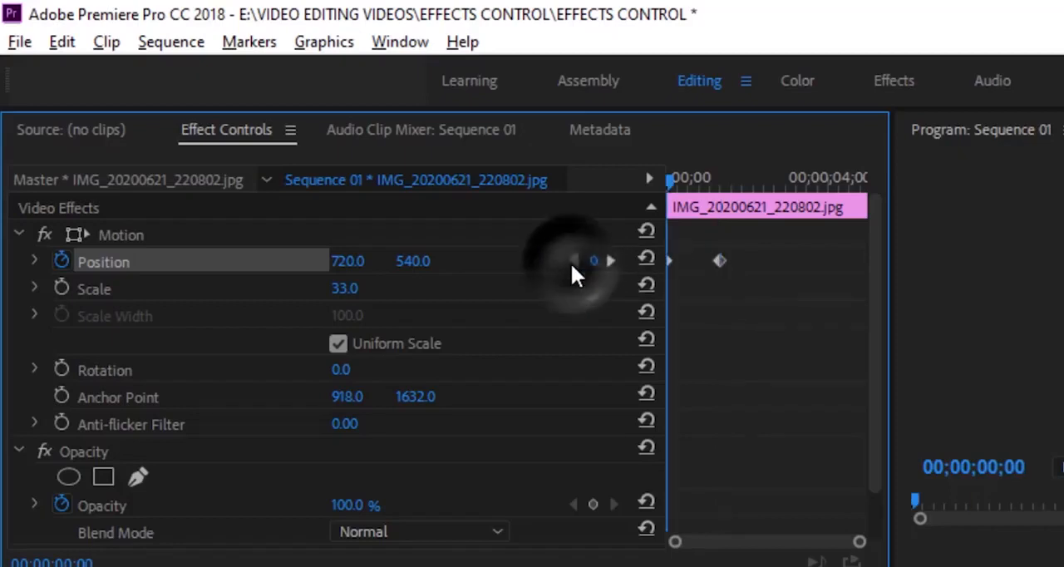
pyautogui.click(615, 262)
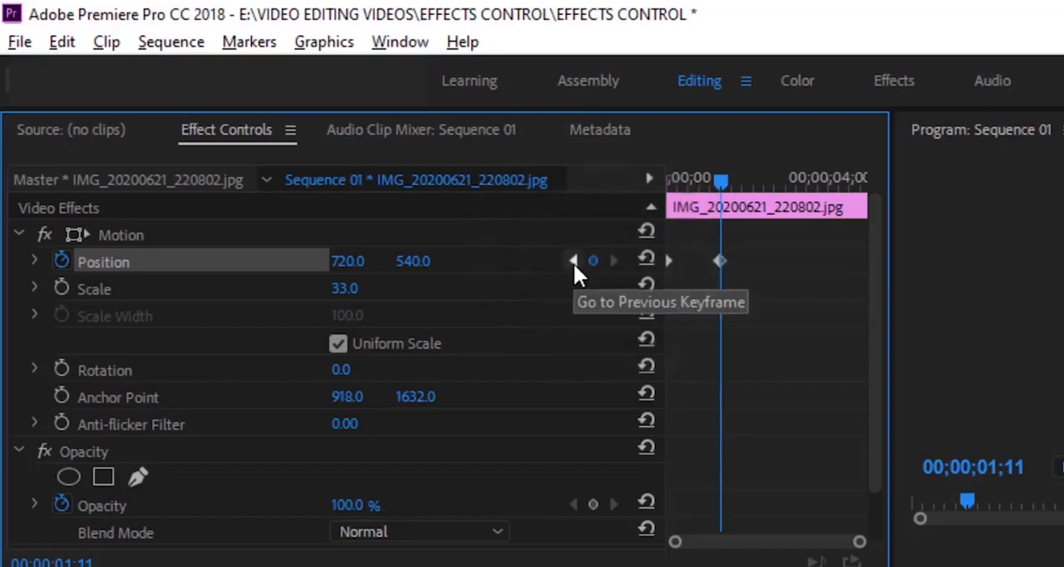
pyautogui.click(573, 261)
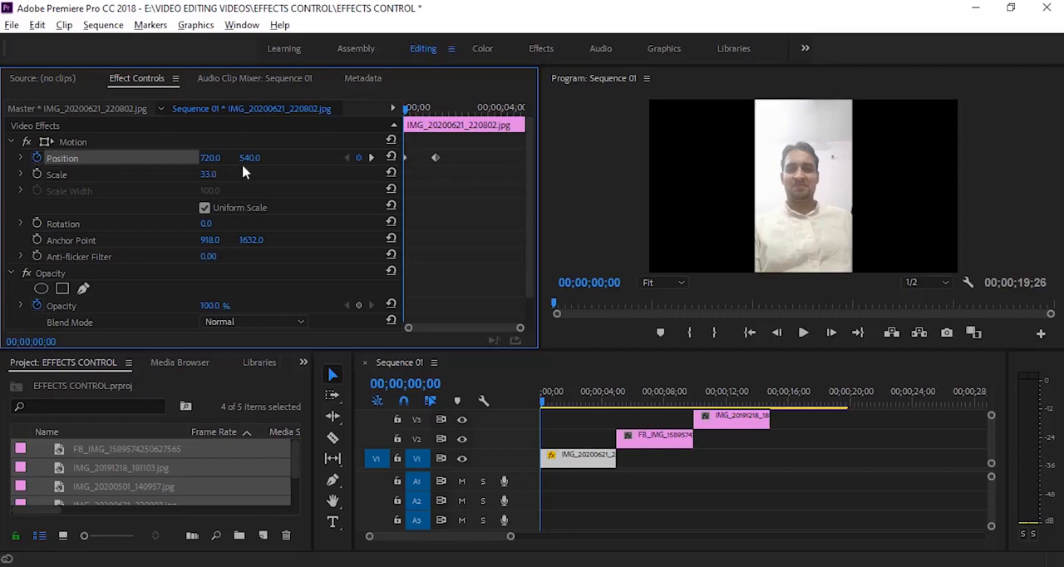
pyautogui.click(370, 157)
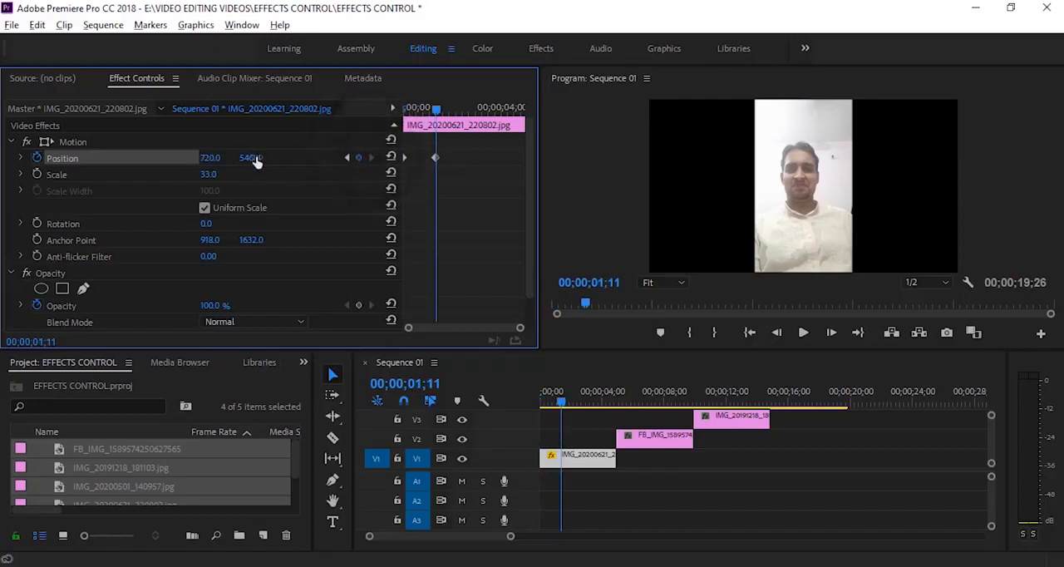
# Set the horizontal position at the first Position keyframe to -1150 and play the slide-in animation
pyautogui.click(347, 157)
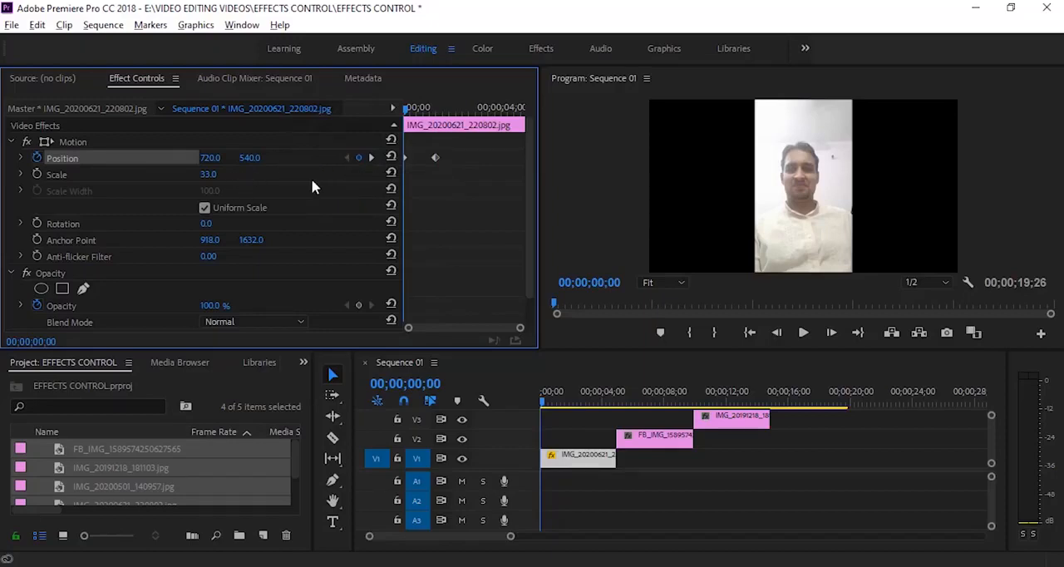
pyautogui.hotkey('ctrl', 's')
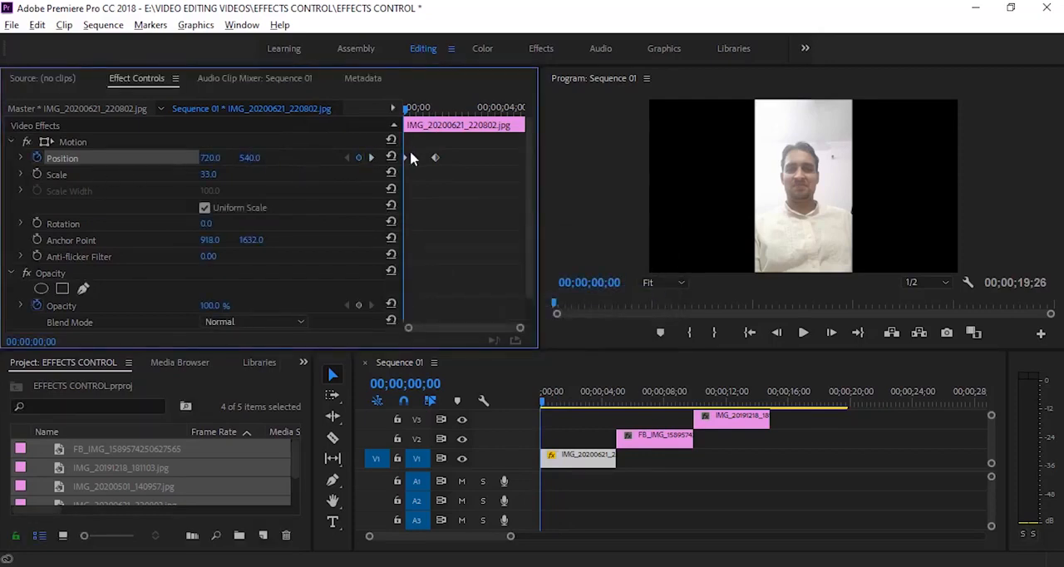
pyautogui.moveTo(212, 162); pyautogui.dragTo(58, 162)
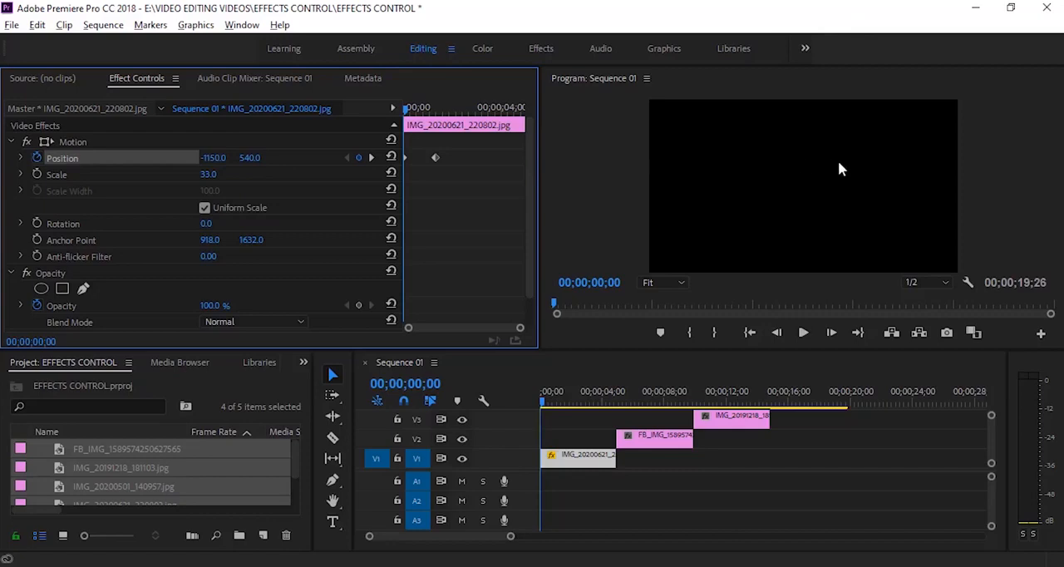
pyautogui.click(807, 333)
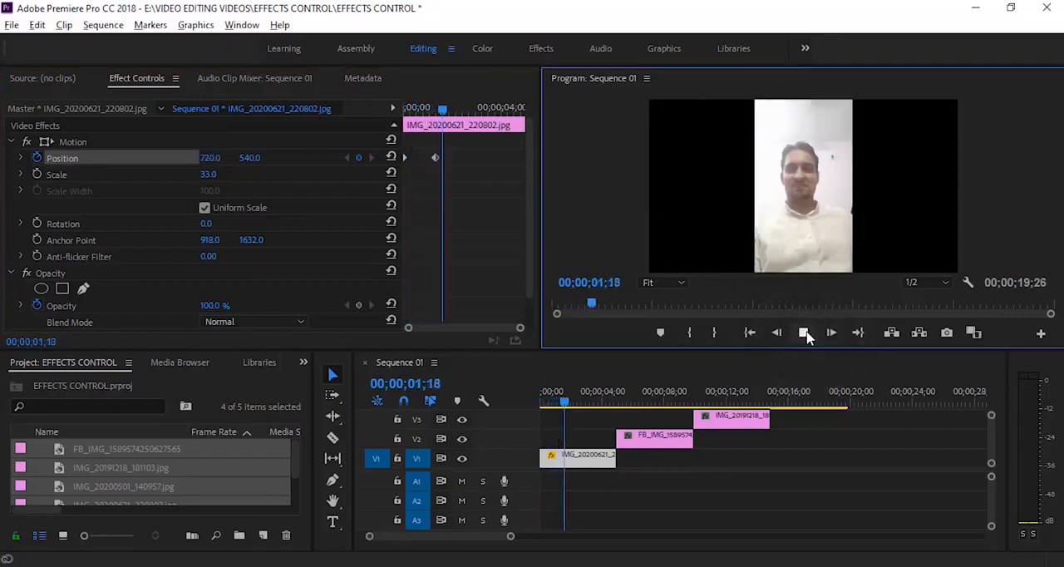
pyautogui.click(808, 335)
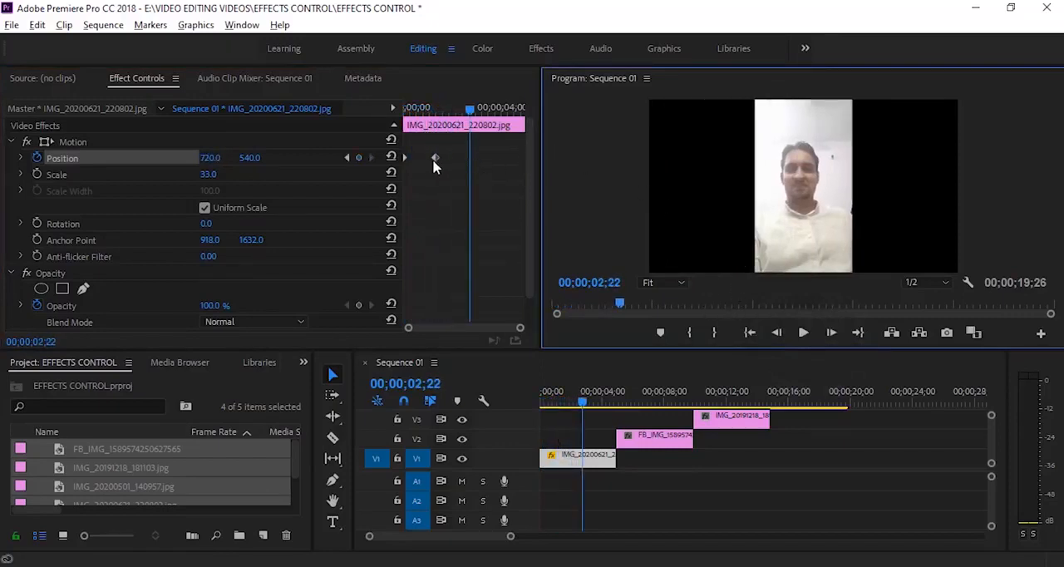
# Move the second Position keyframe to 00;00;02;22 and replay the animation from the clip's start
pyautogui.moveTo(436, 157); pyautogui.dragTo(467, 163)
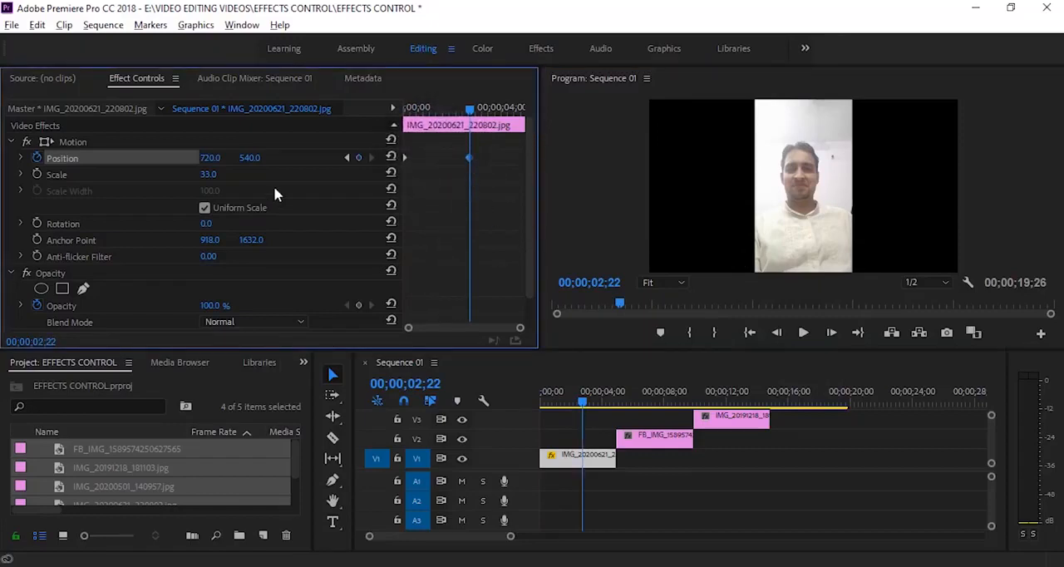
pyautogui.moveTo(471, 109); pyautogui.dragTo(342, 105)
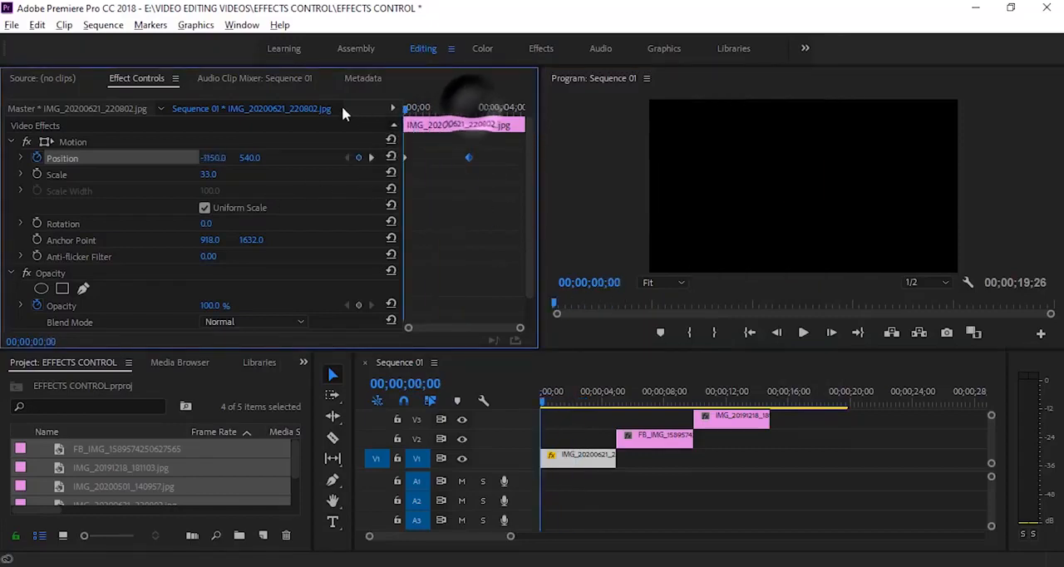
pyautogui.click(803, 332)
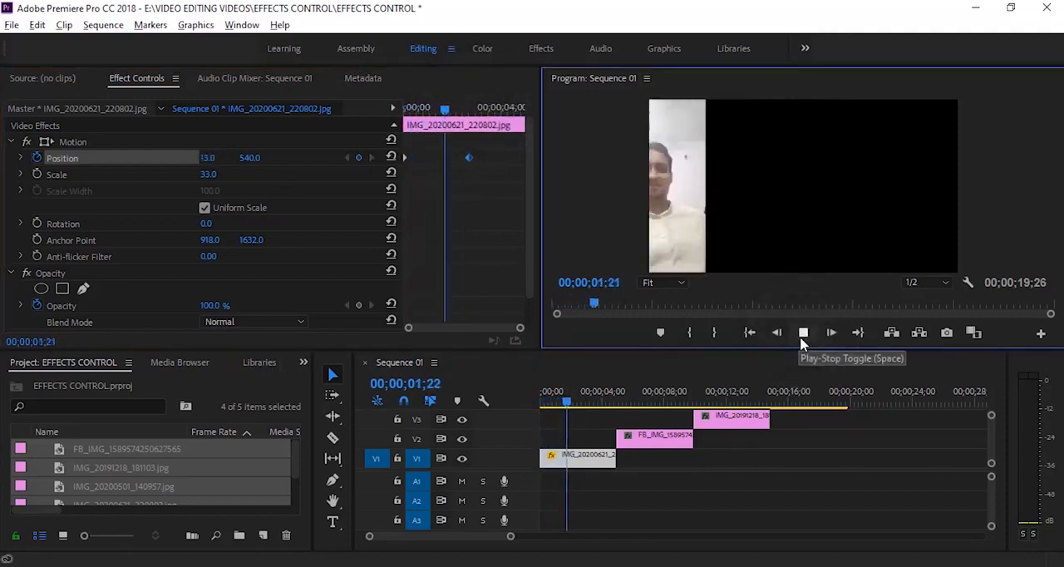
pyautogui.click(599, 403)
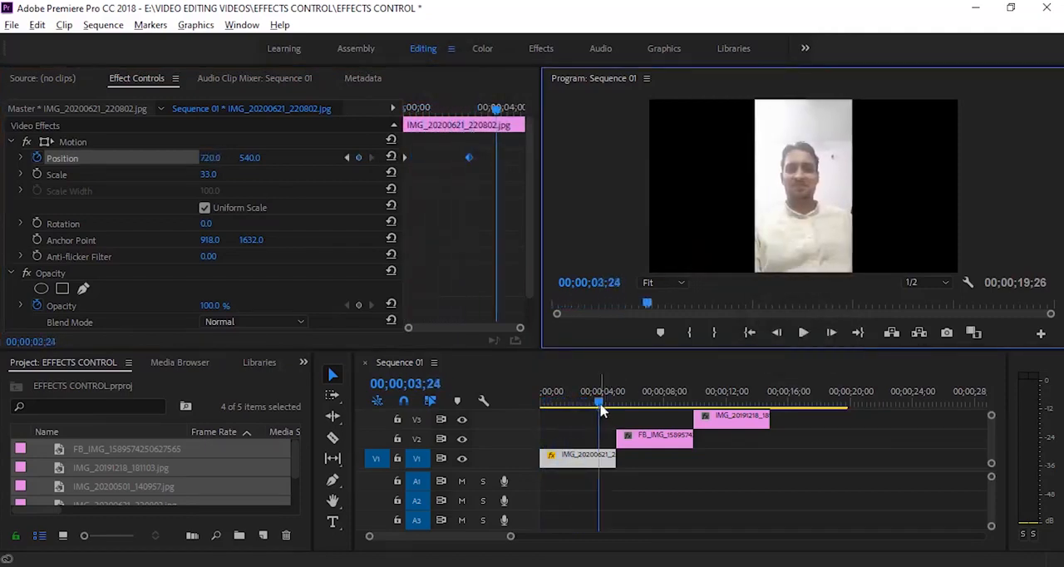
# Turn on Scale animation for the FB_IMG clip on V2 at 00;00;05;03 and add a second Scale keyframe at 00;00;07;25
pyautogui.moveTo(600, 406); pyautogui.dragTo(620, 407)
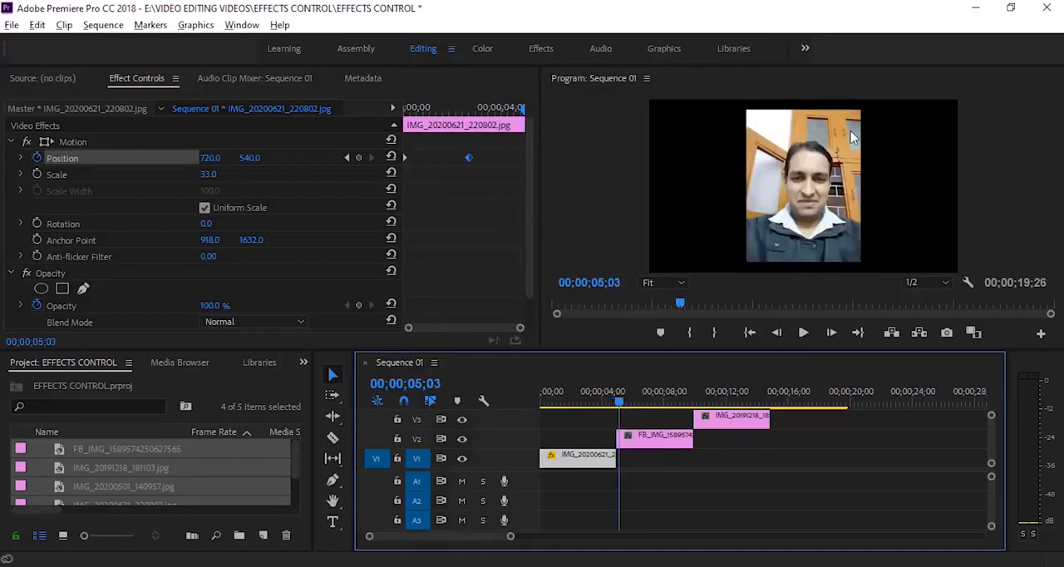
pyautogui.click(670, 441)
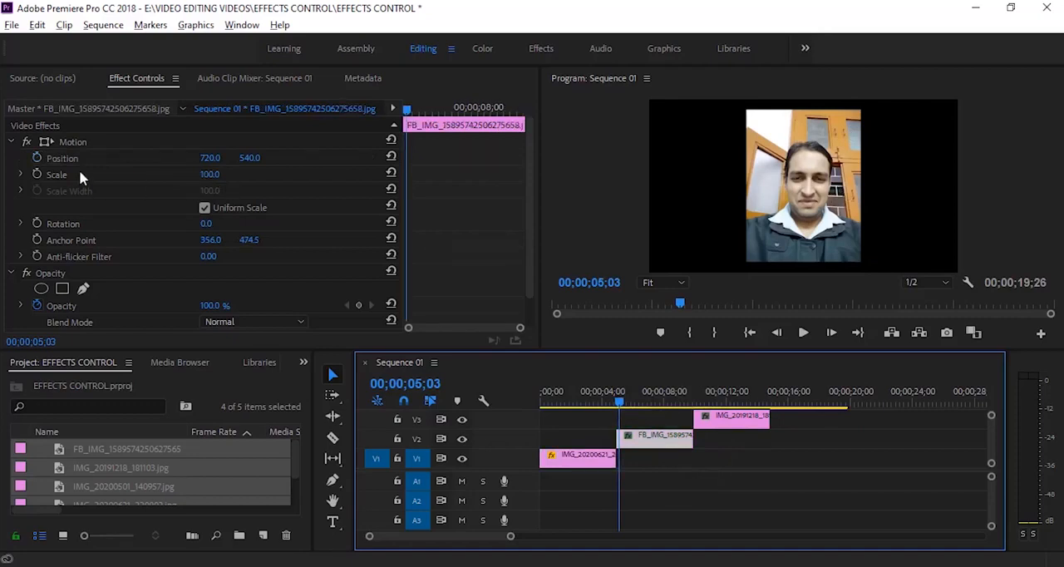
pyautogui.click(36, 176)
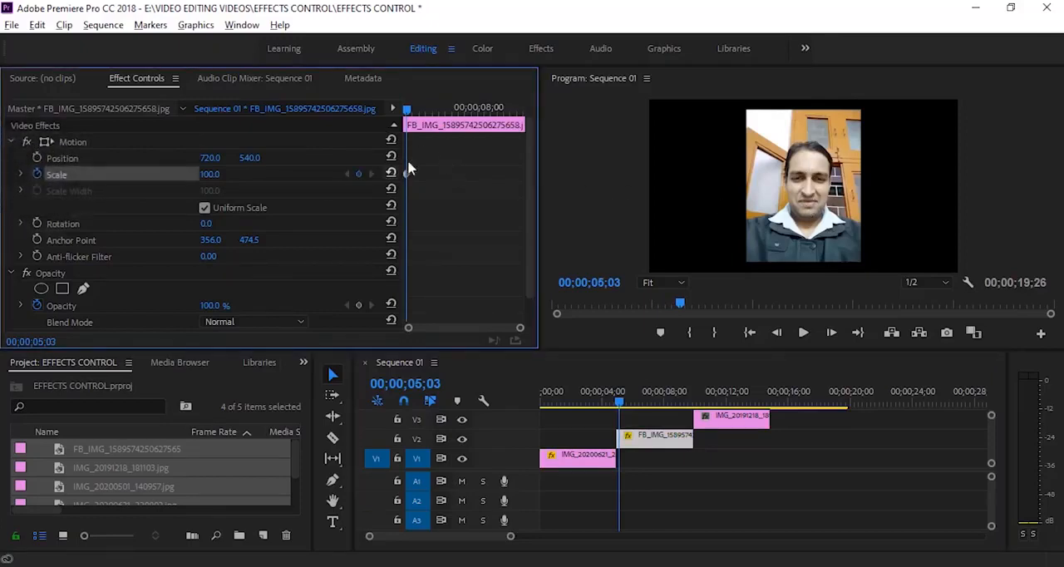
pyautogui.moveTo(407, 110); pyautogui.dragTo(474, 122)
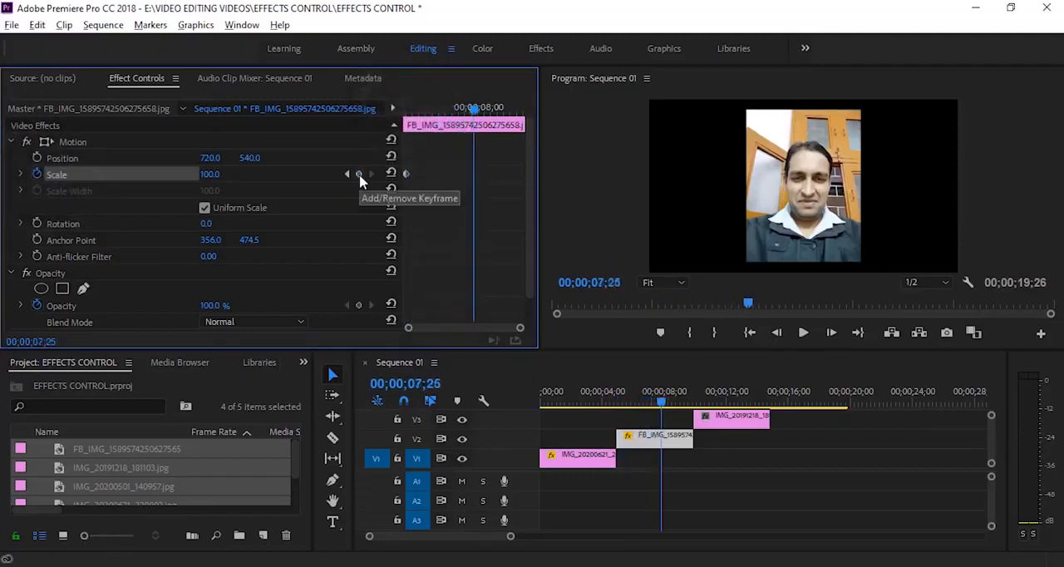
pyautogui.click(359, 174)
# Set the scale at the FB_IMG clip's first Scale keyframe to 0 and play the zoom-in
pyautogui.click(347, 175)
pyautogui.click(211, 174)
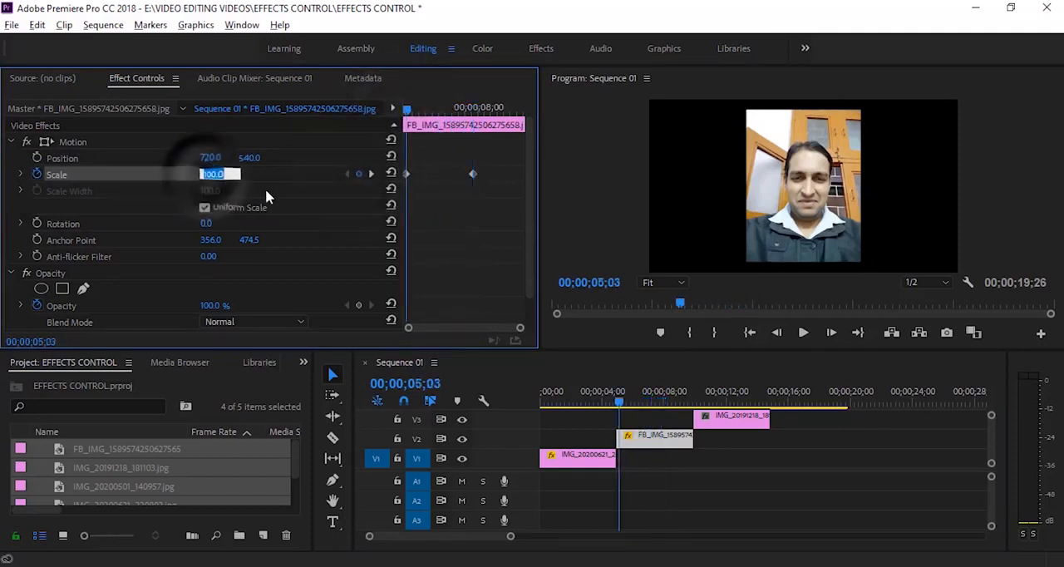
pyautogui.write('0')
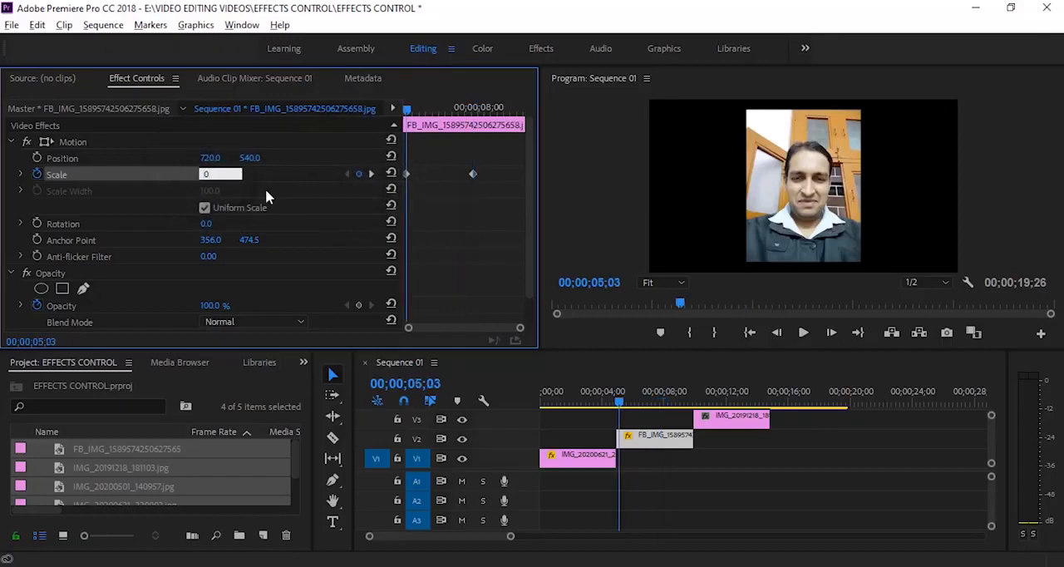
pyautogui.press('Return')
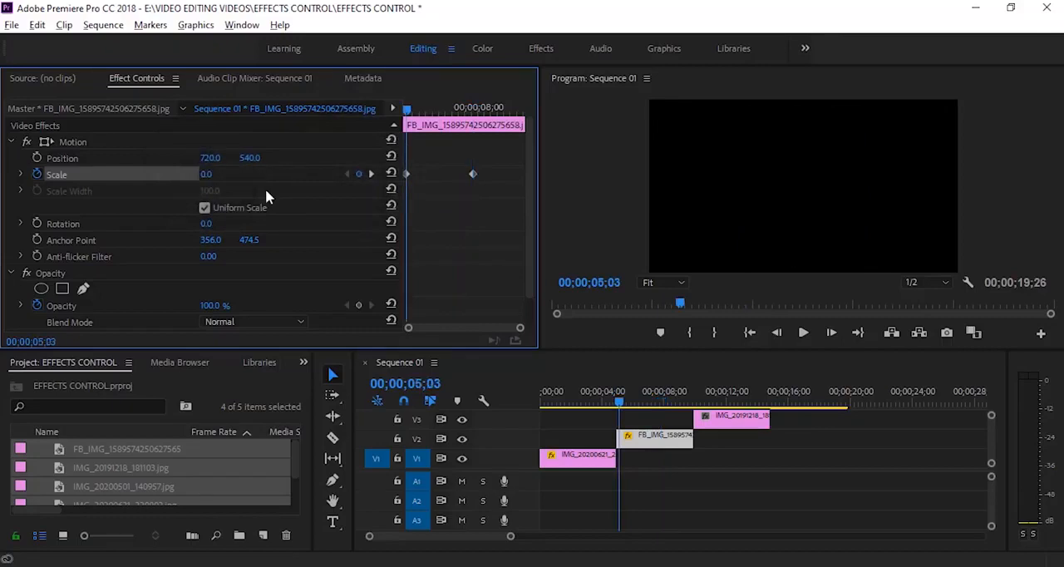
pyautogui.press('space')
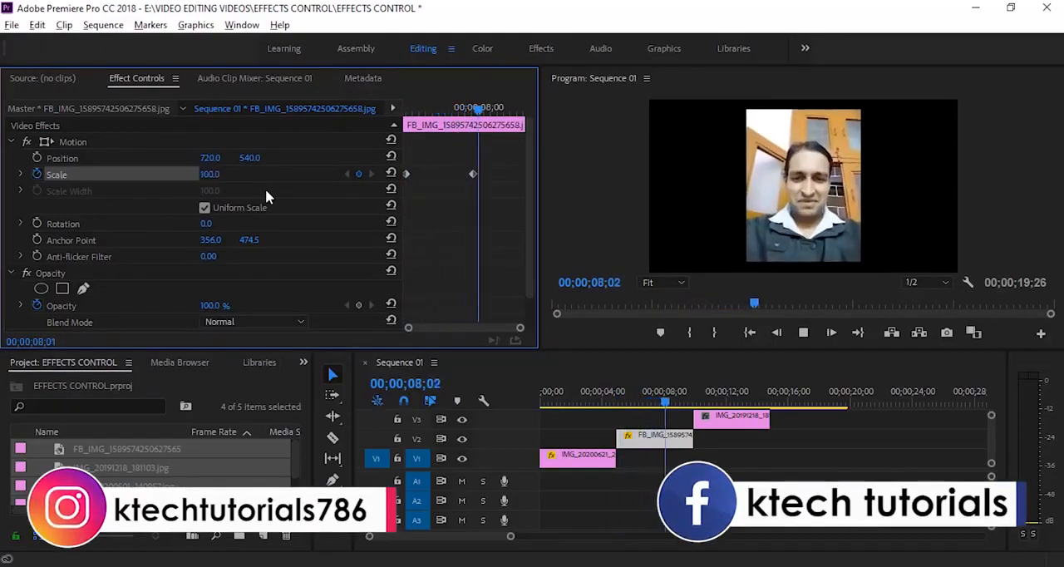
pyautogui.press('space')
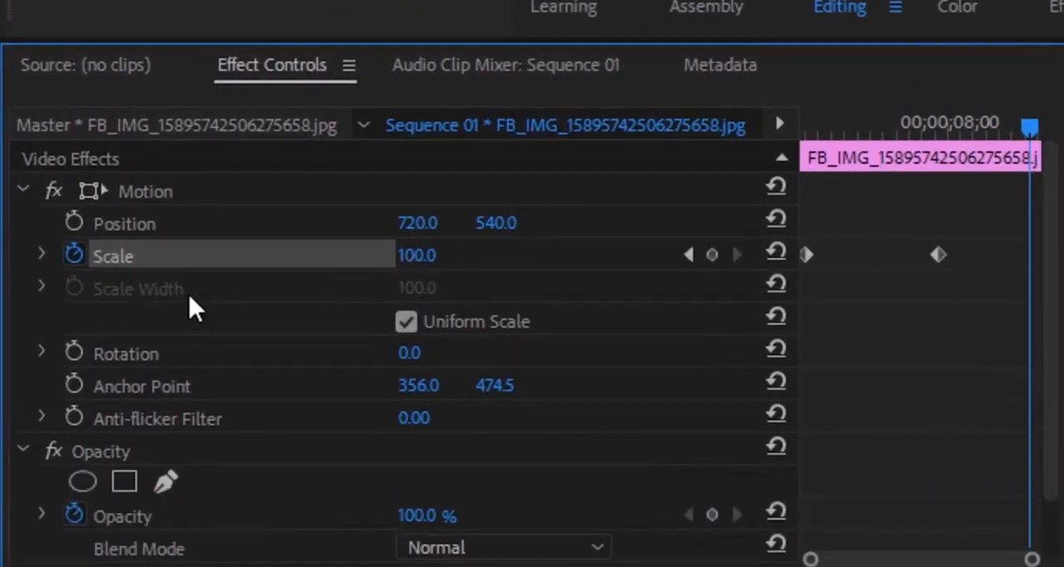
# Set the scale at the FB_IMG clip's second Scale keyframe to 113 and replay the clip from its start
pyautogui.click(407, 321)
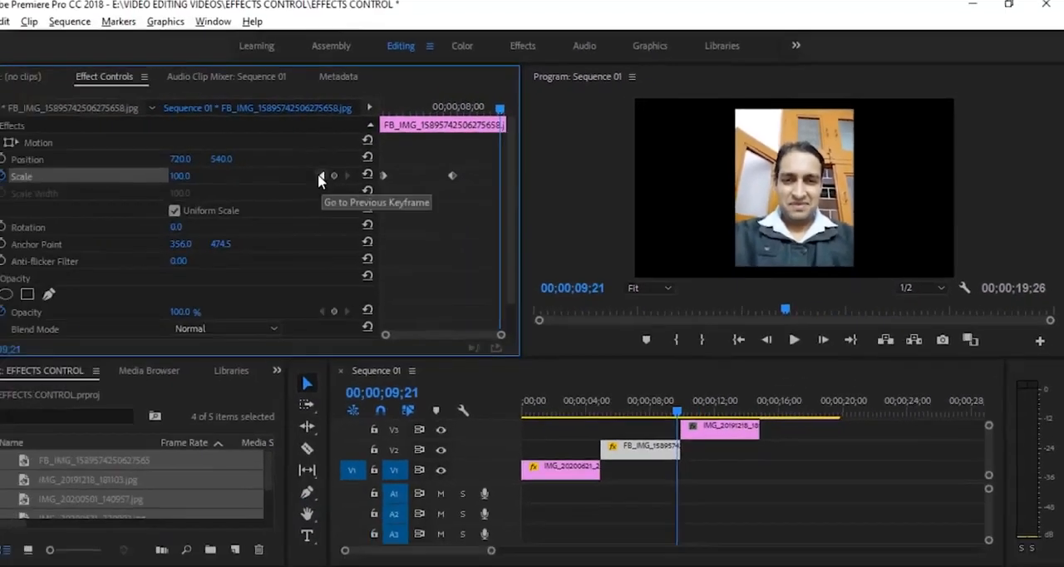
pyautogui.click(345, 174)
pyautogui.click(208, 176)
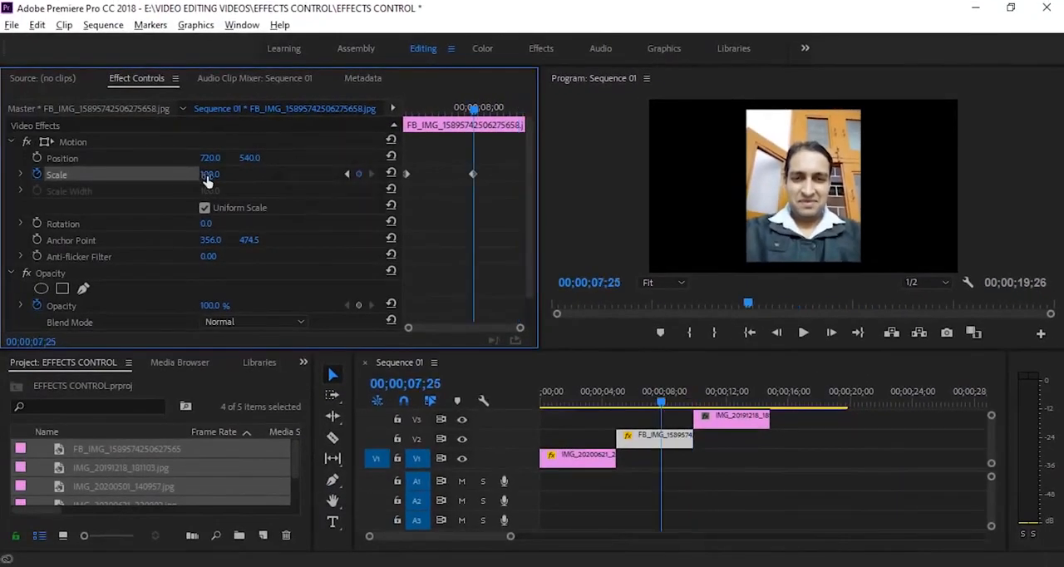
pyautogui.write('109')
pyautogui.press('Return')
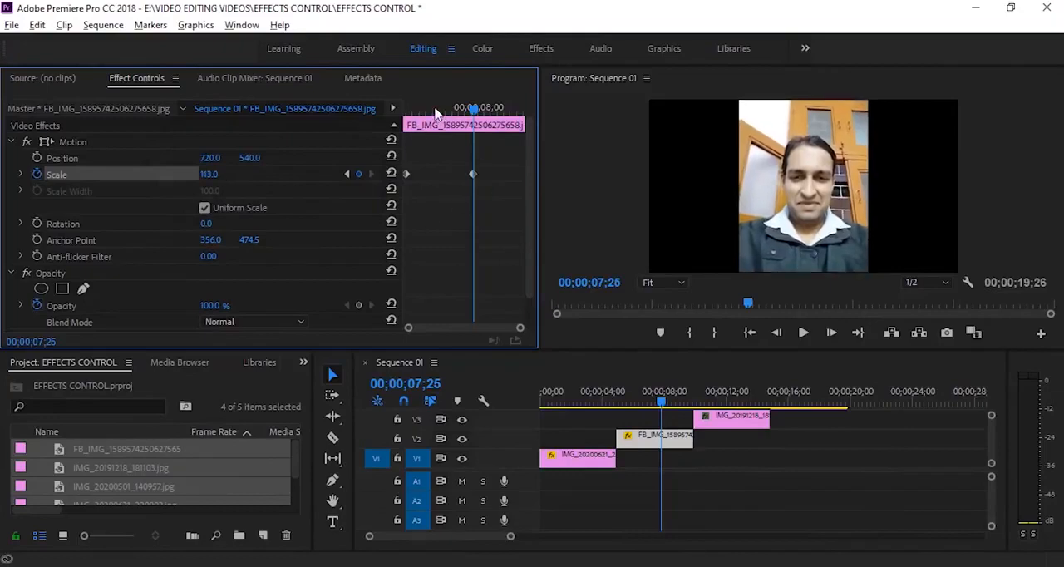
pyautogui.moveTo(435, 109); pyautogui.dragTo(328, 122)
pyautogui.press('space')
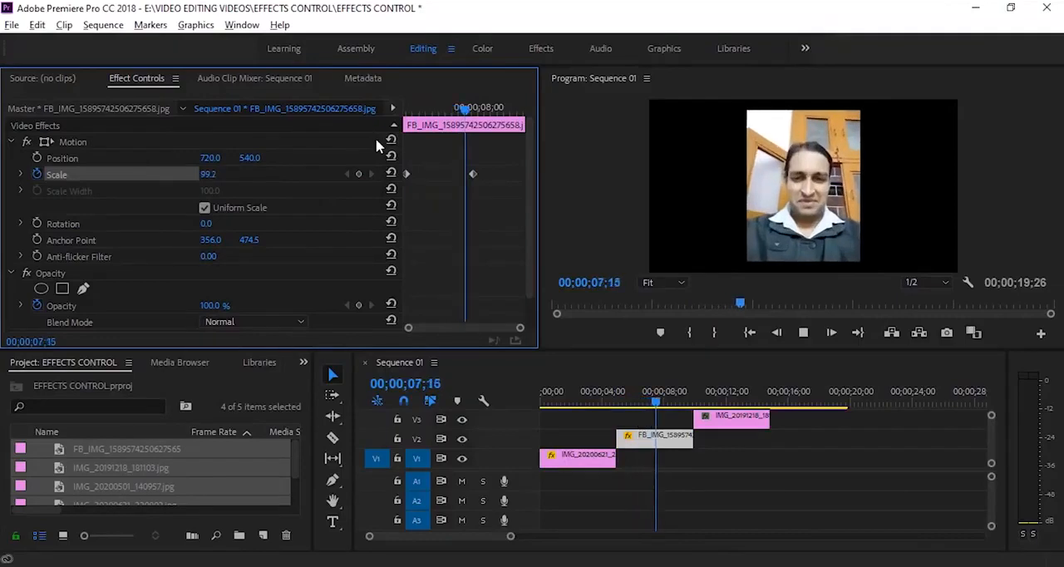
# Turn off Uniform Scale for the IMG_20191218_181103.jpg clip on V3 and set its Scale Width to 34
pyautogui.moveTo(993, 434); pyautogui.dragTo(993, 426)
pyautogui.click(697, 404)
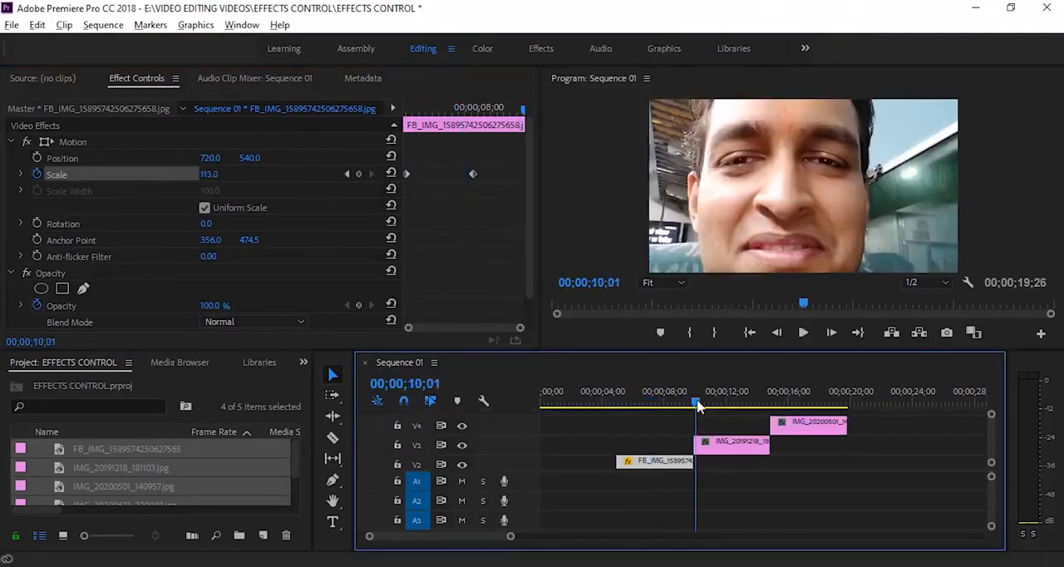
pyautogui.moveTo(698, 403); pyautogui.dragTo(696, 402)
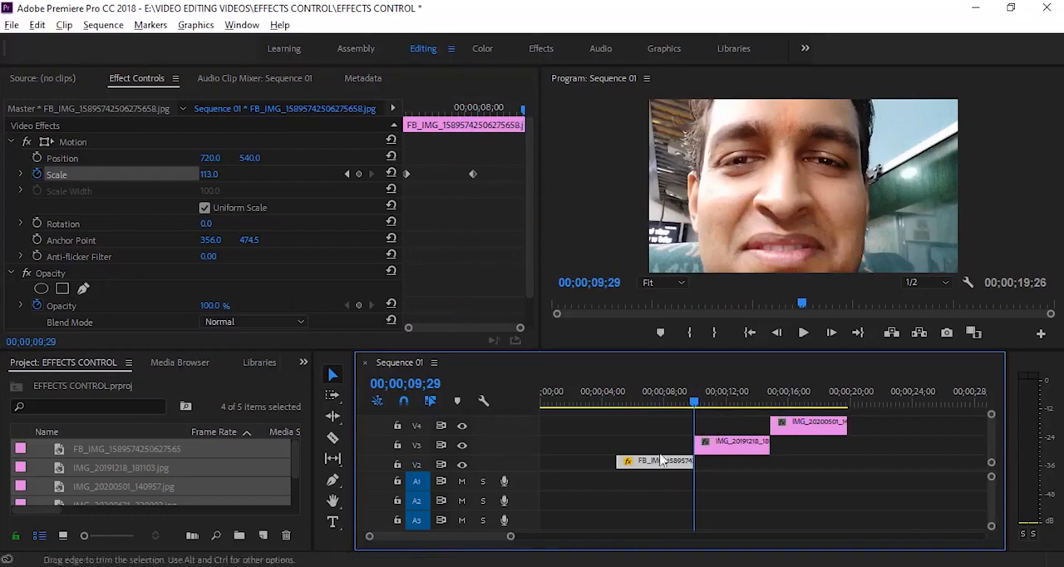
pyautogui.click(713, 450)
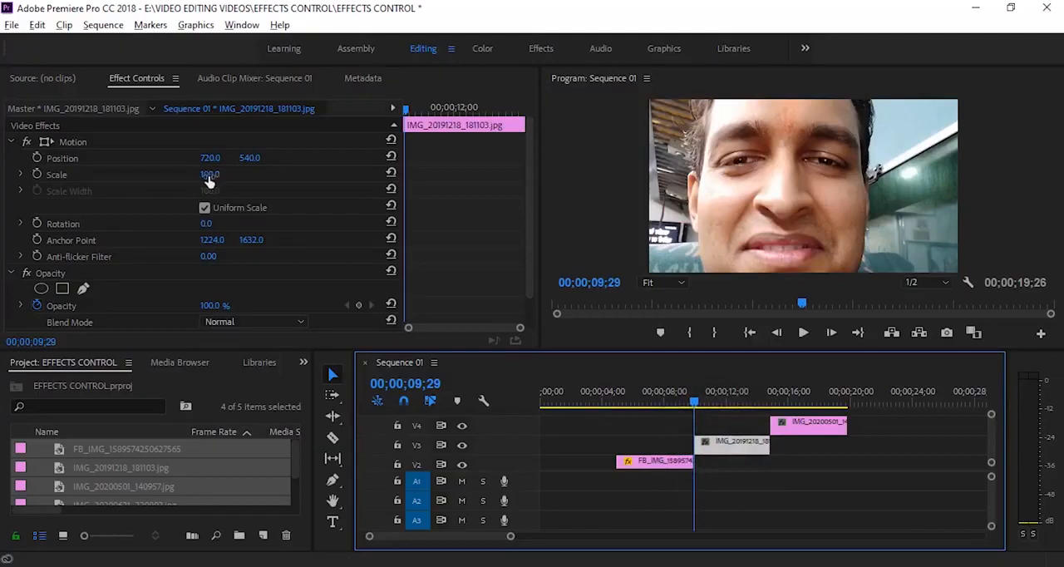
pyautogui.click(205, 210)
pyautogui.click(205, 209)
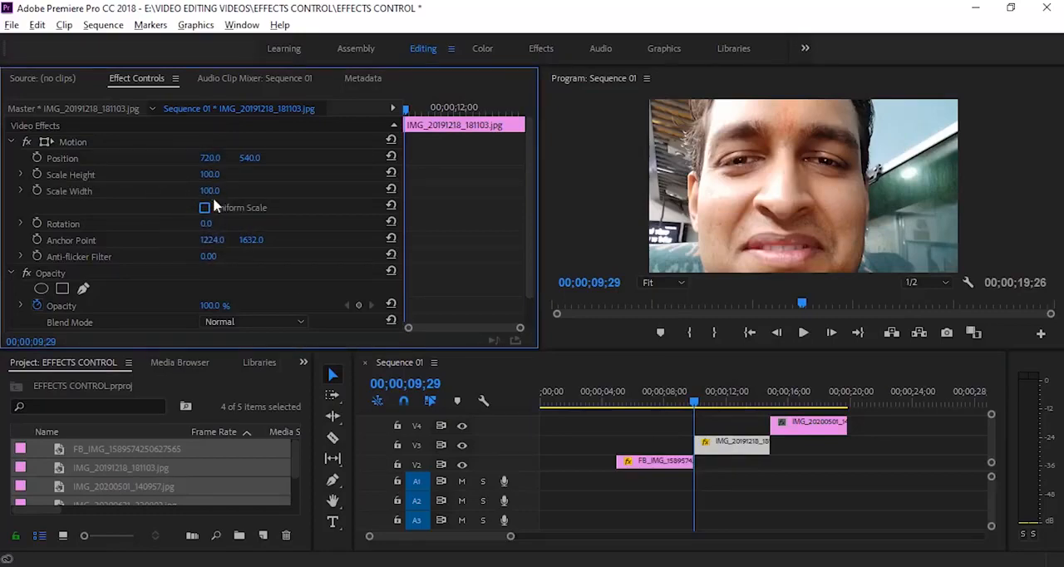
pyautogui.moveTo(212, 194); pyautogui.dragTo(157, 194)
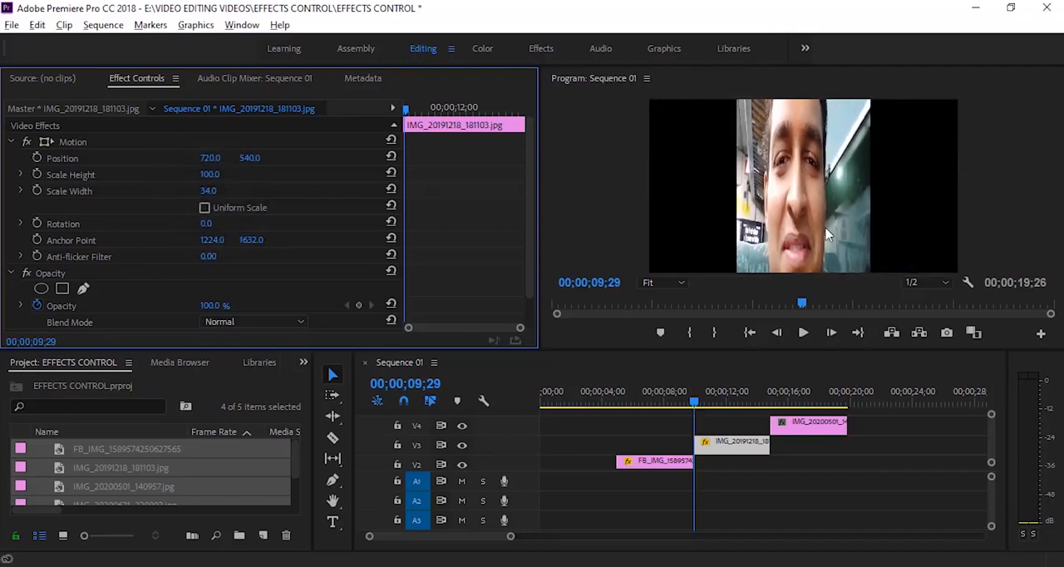
# Set the Scale Height of IMG_20191218_181103.jpg to 34 and turn Uniform Scale back on
pyautogui.click(211, 175)
pyautogui.write('34')
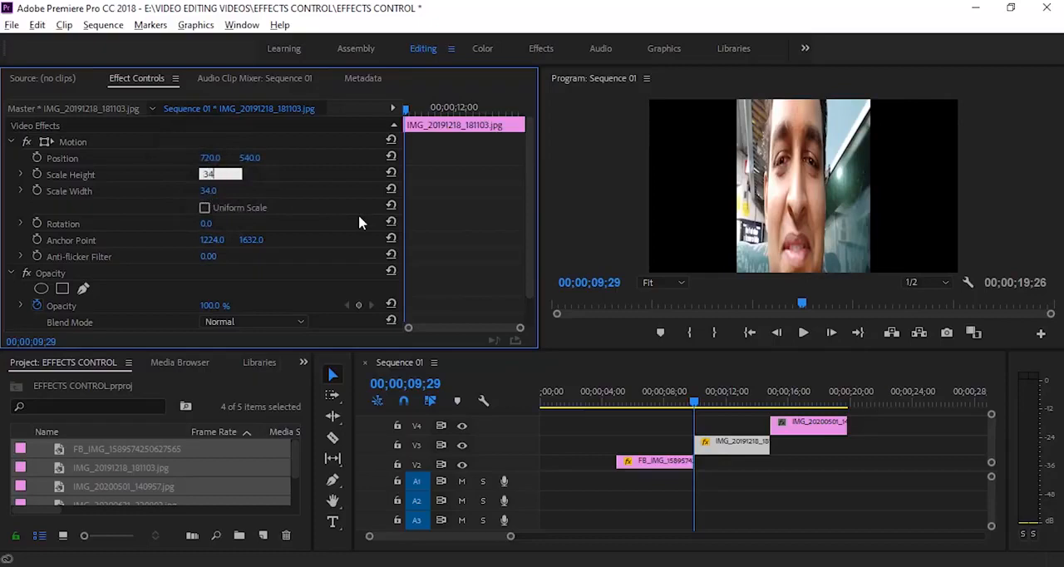
pyautogui.press('Return')
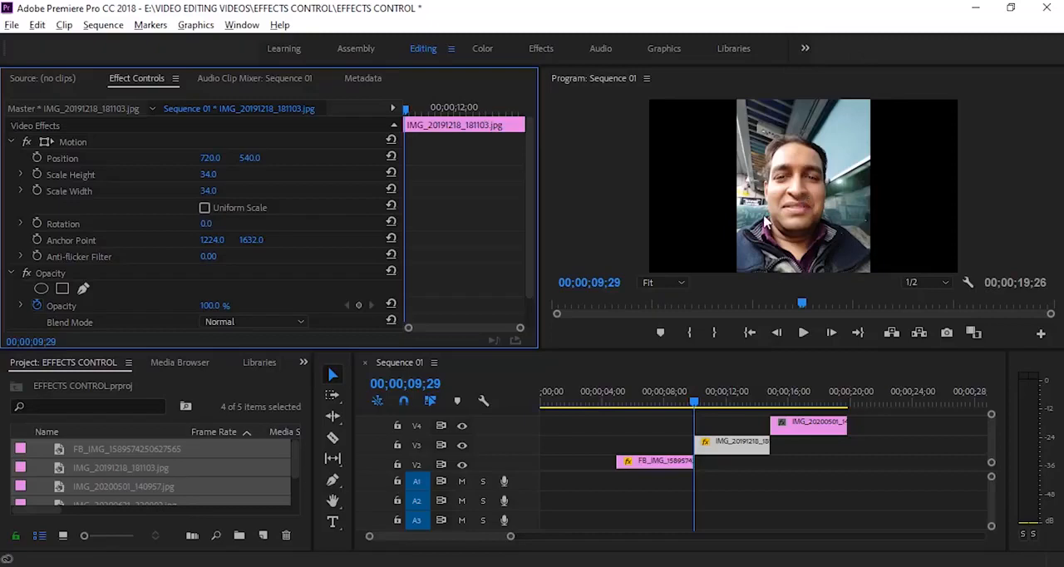
pyautogui.click(205, 207)
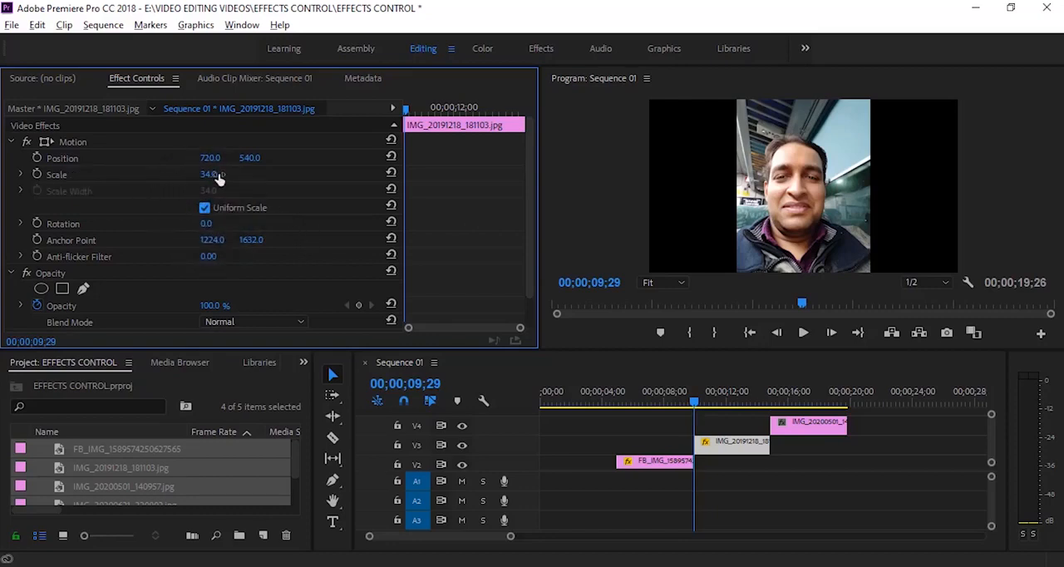
# Turn on Scale animation for IMG_20191218_181103.jpg at 00;00;09;29 and add a second Scale keyframe at 00;00;13;01
pyautogui.click(37, 174)
pyautogui.moveTo(407, 110); pyautogui.dragTo(482, 110)
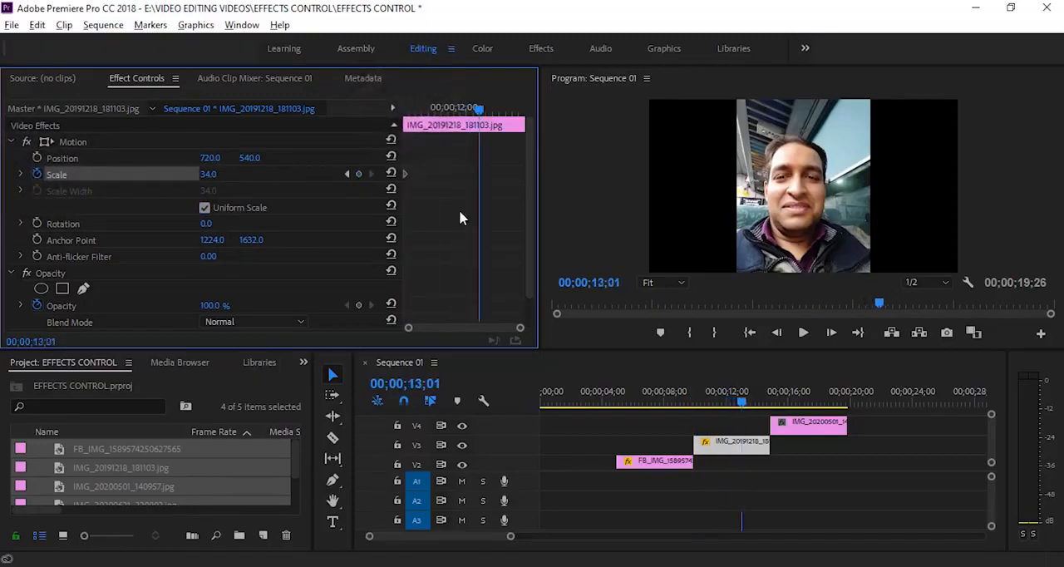
pyautogui.click(358, 174)
# Set the scale at the first Scale keyframe of IMG_20191218_181103.jpg to 100 and play the zoom-out
pyautogui.click(347, 175)
pyautogui.click(210, 174)
pyautogui.write('100')
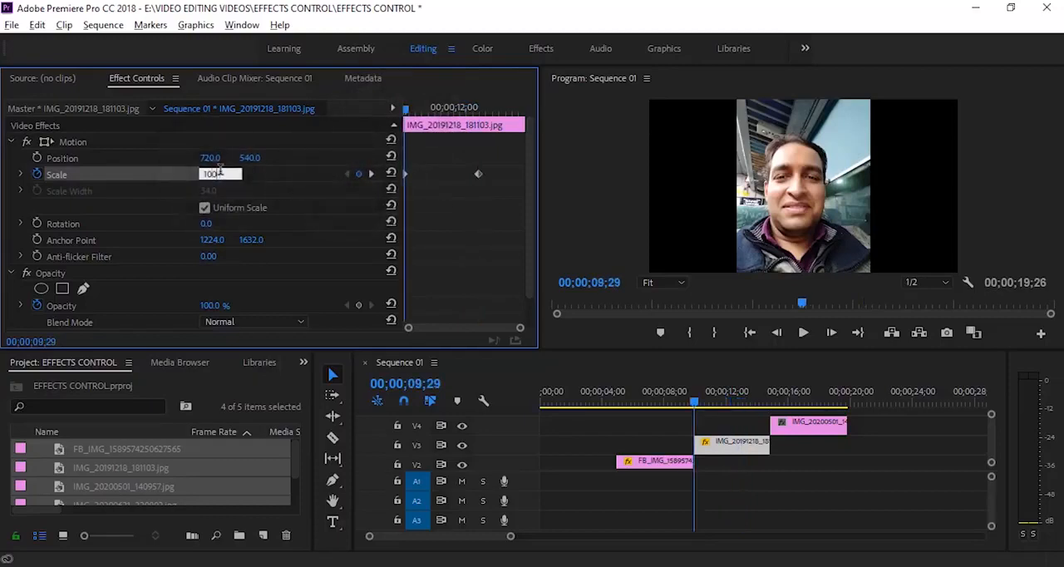
pyautogui.press('Return')
pyautogui.press('space')
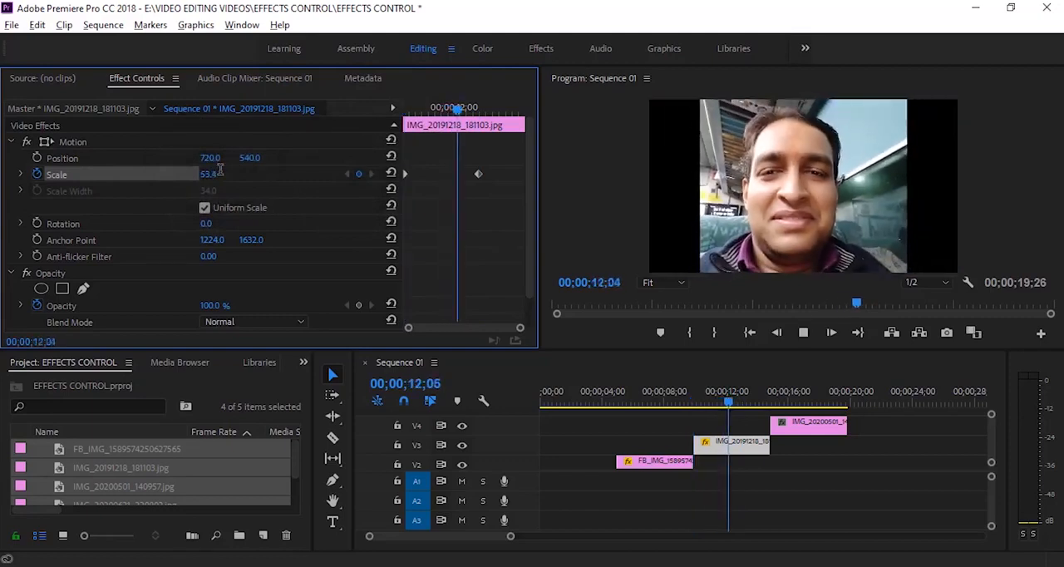
pyautogui.press('space')
# Scale the IMG_20200501_140957.jpg clip on V4 down to 34
pyautogui.click(807, 434)
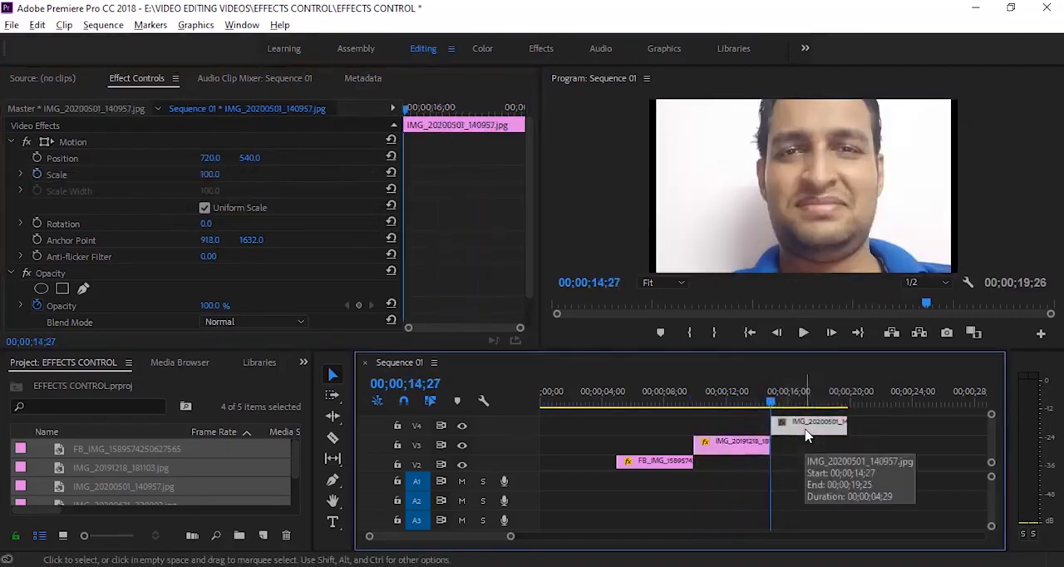
pyautogui.click(209, 175)
pyautogui.write('34')
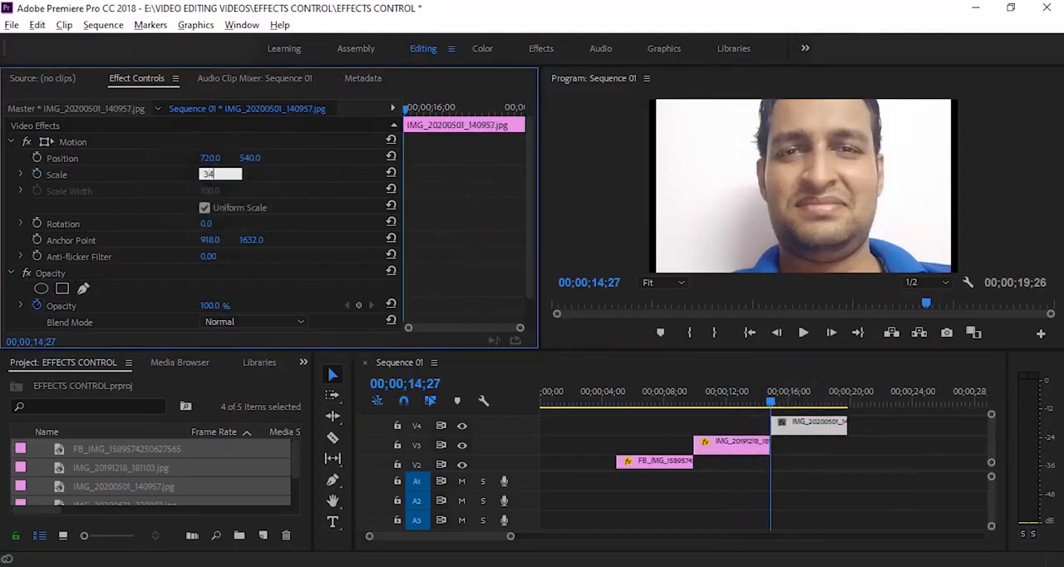
pyautogui.press('Return')
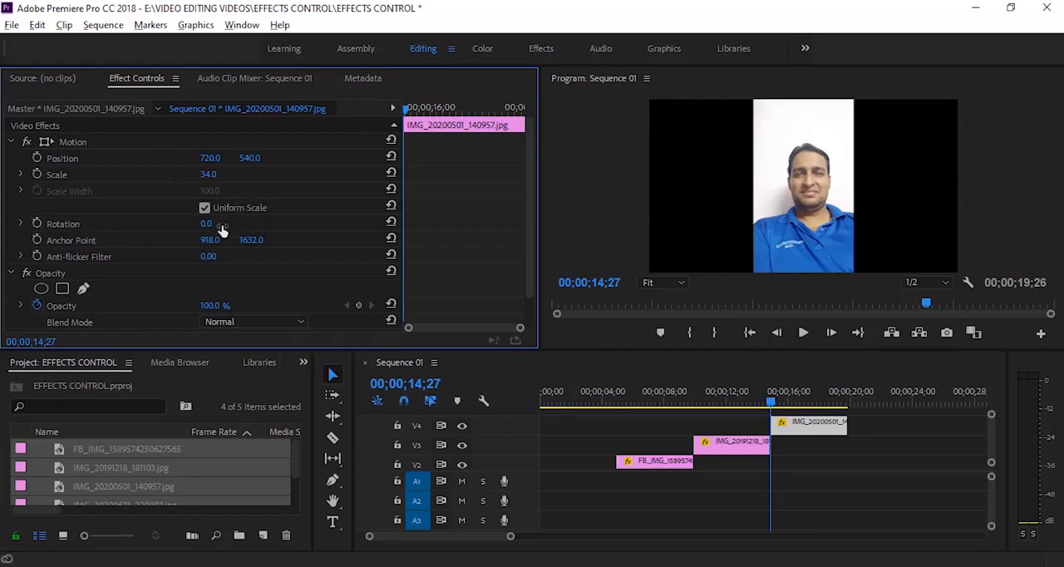
# Turn on Position and Rotation animation for IMG_20200501_140957.jpg at 00;00;14;27 and add second keyframes for both at 00;00;17;26
pyautogui.click(36, 158)
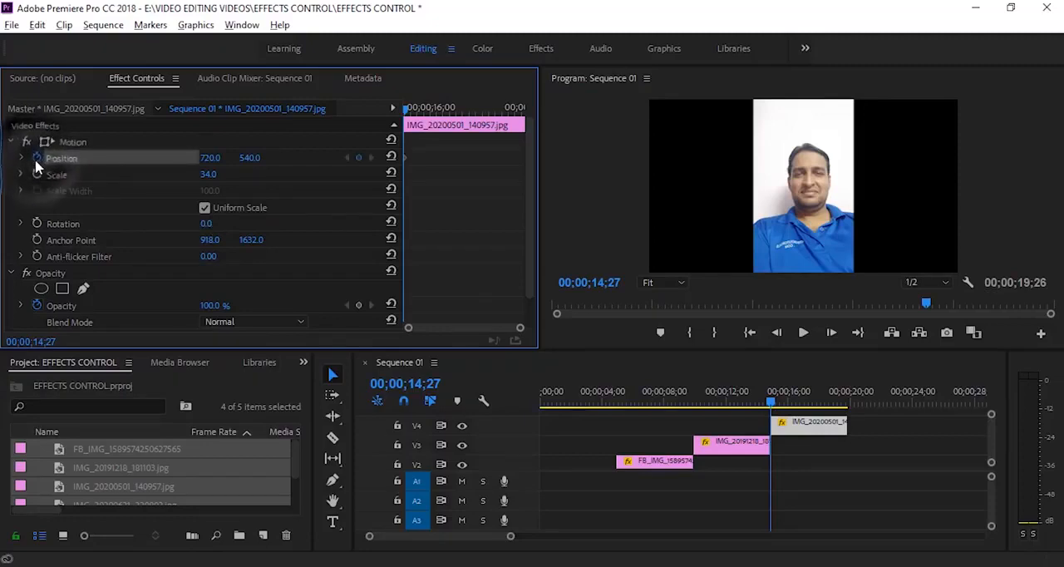
pyautogui.click(35, 223)
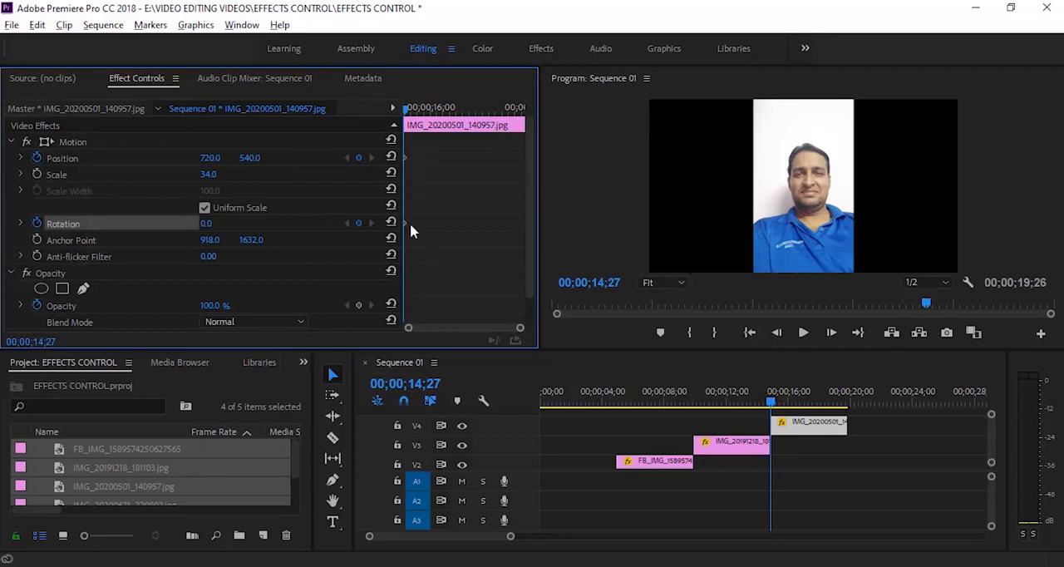
pyautogui.moveTo(408, 114); pyautogui.dragTo(476, 121)
pyautogui.click(359, 158)
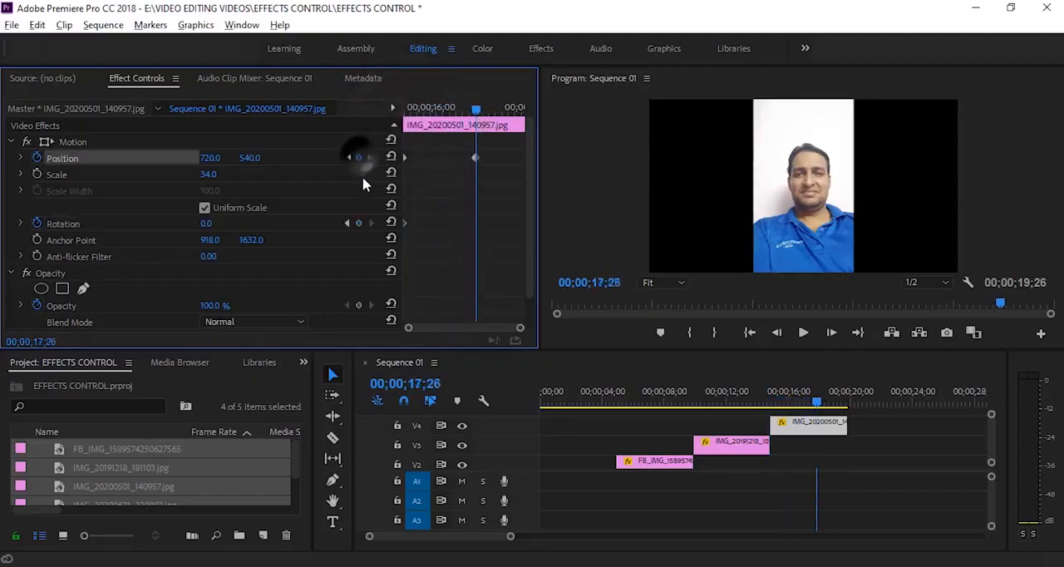
pyautogui.click(358, 223)
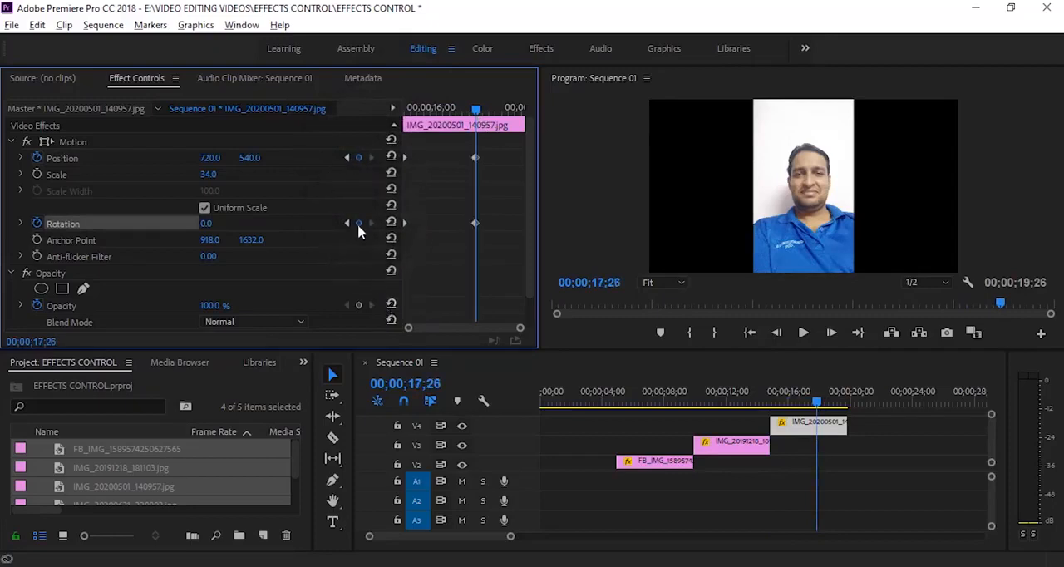
# Set Rotation at the second keyframe of IMG_20200501_140957.jpg to one full turn (1x0)
pyautogui.click(348, 224)
pyautogui.click(371, 223)
pyautogui.click(208, 224)
pyautogui.write('1x0')
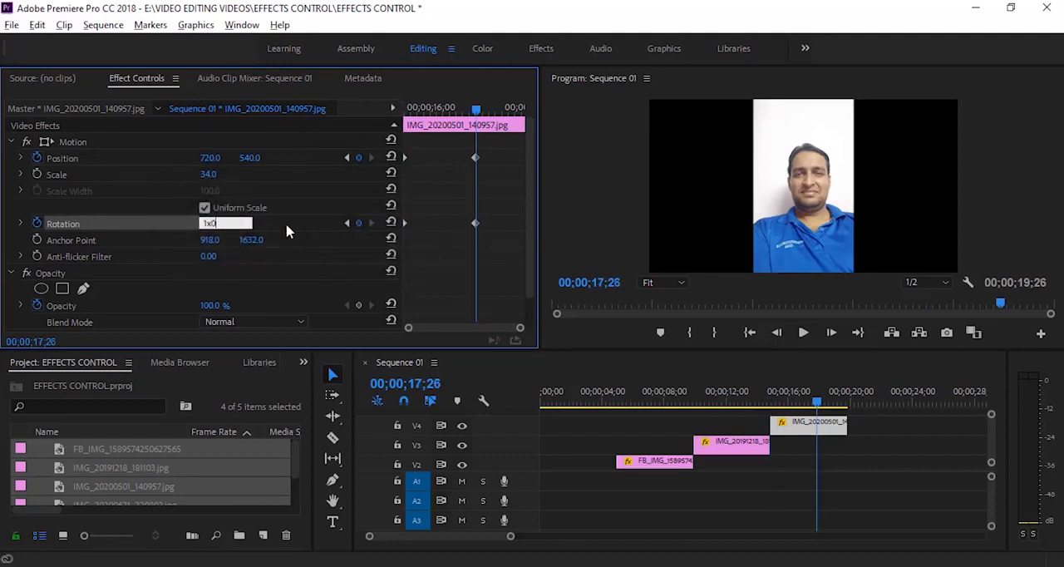
pyautogui.press('Return')
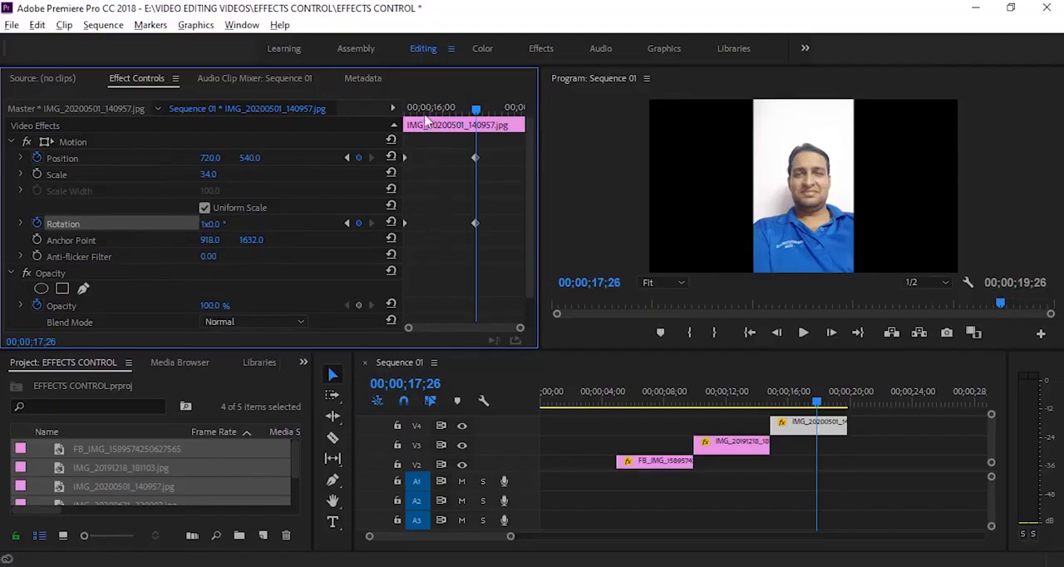
# Set the horizontal Position at the first keyframe of IMG_20200501_140957.jpg to about -899 and play the rolling entrance
pyautogui.moveTo(421, 110); pyautogui.dragTo(312, 141)
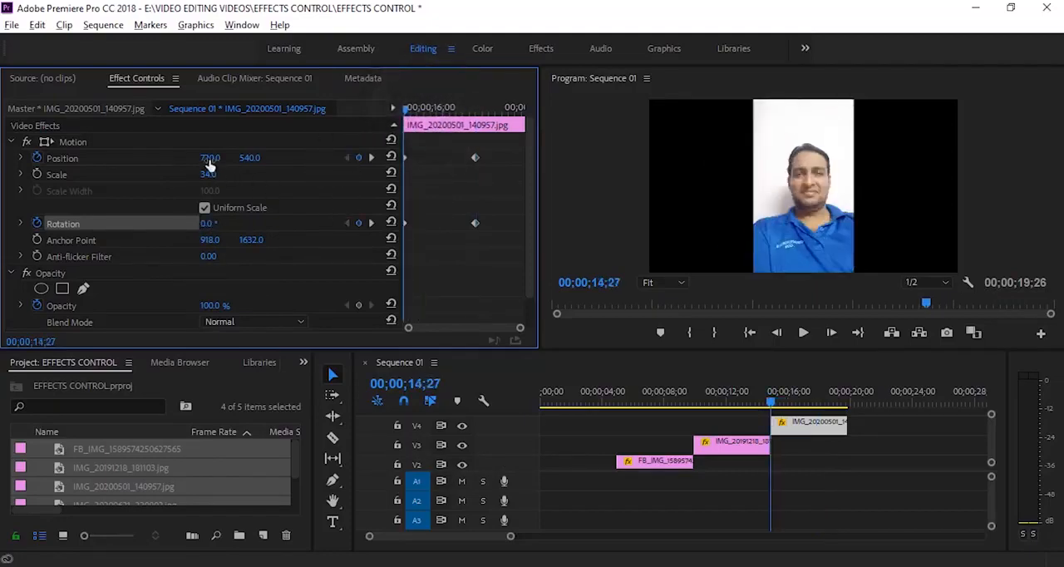
pyautogui.moveTo(210, 158); pyautogui.dragTo(116, 158)
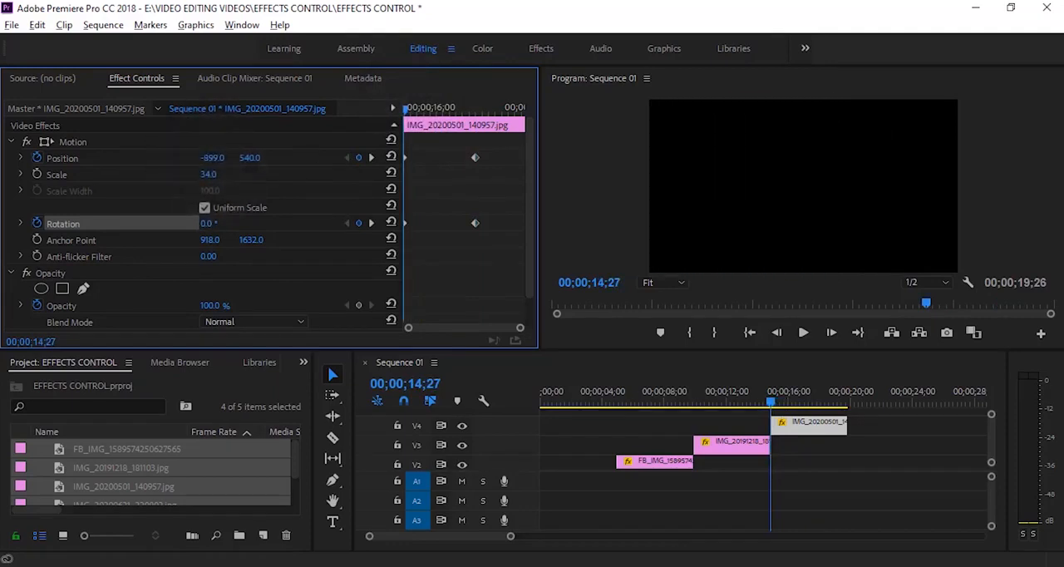
pyautogui.press('space')
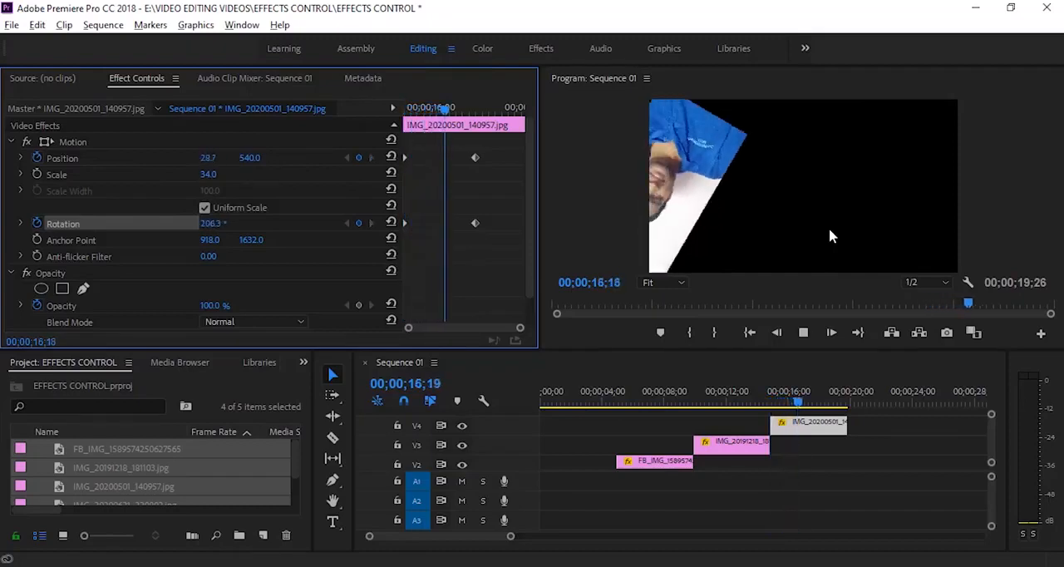
pyautogui.press('space')
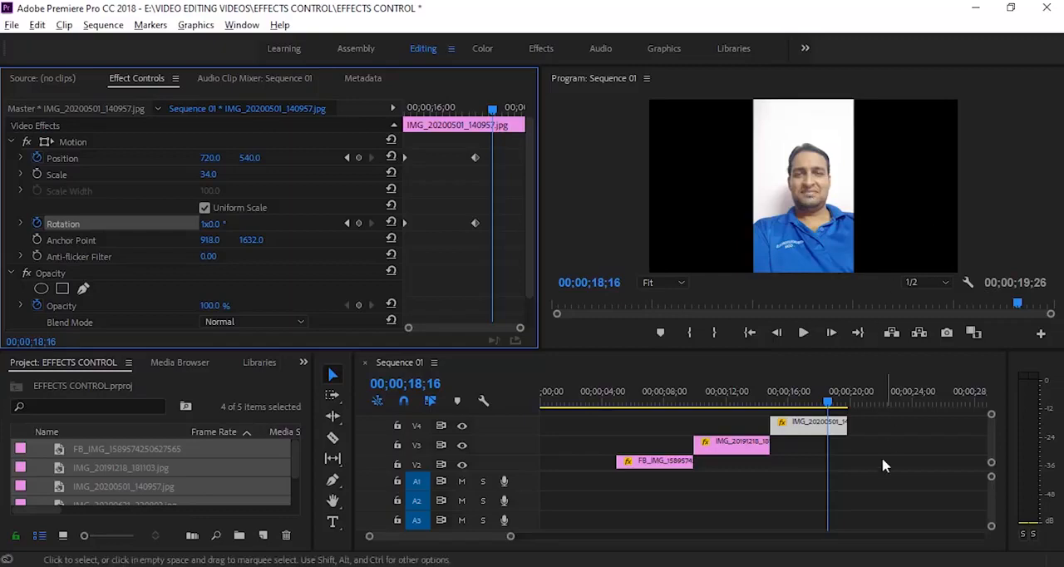
# Add another IMG_20200501_140957.jpg clip on a new V5 track directly after the V4 clip
pyautogui.moveTo(991, 439); pyautogui.dragTo(990, 436)
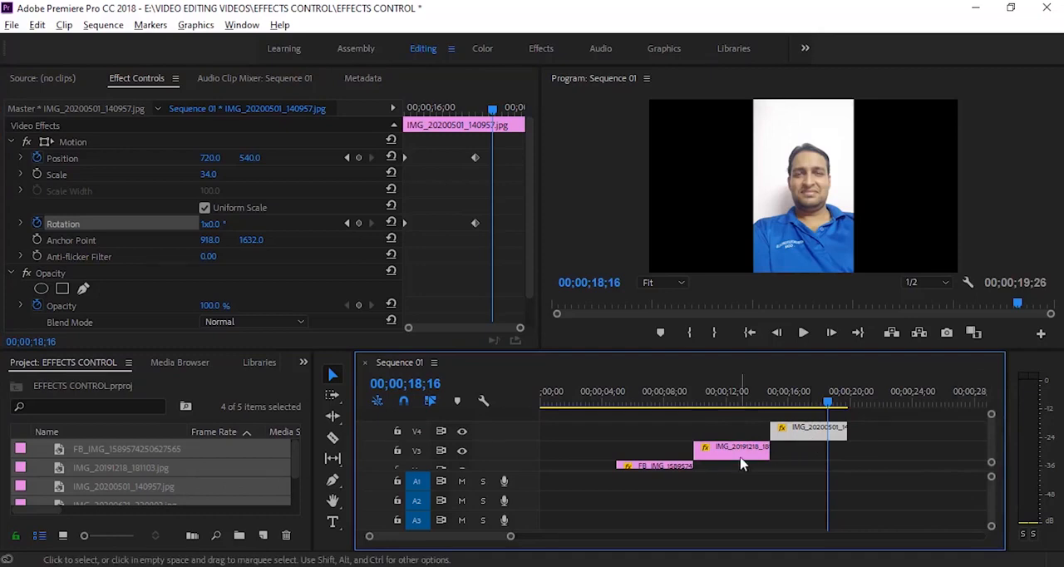
pyautogui.click(95, 473)
pyautogui.moveTo(98, 491); pyautogui.dragTo(865, 420)
pyautogui.moveTo(993, 440); pyautogui.dragTo(996, 420)
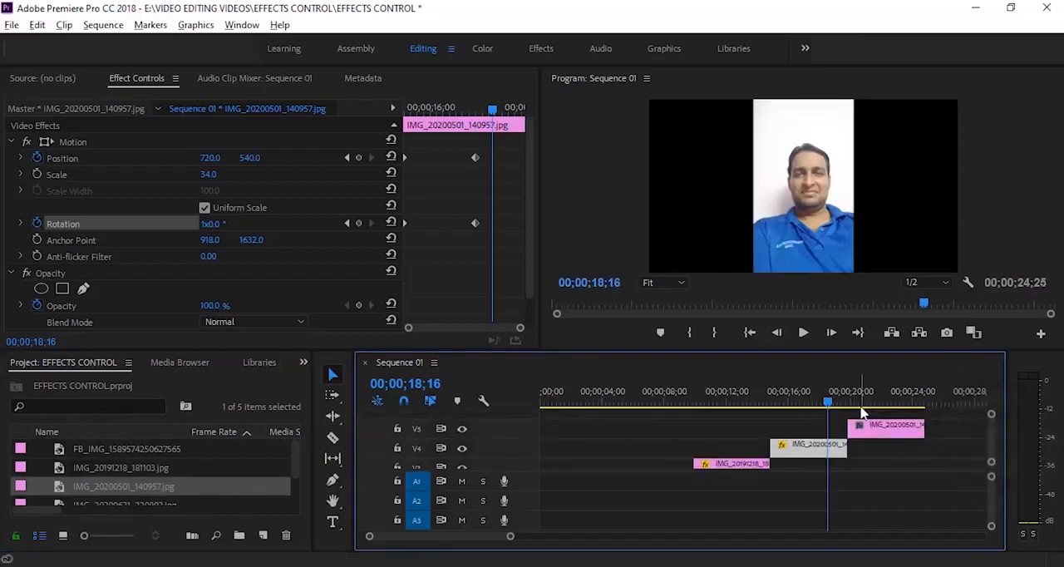
# Replace the V5 clip with IMG_20191218_181103.jpg and set its Scale to 34 with the playhead at 00;00;20;01
pyautogui.moveTo(827, 402); pyautogui.dragTo(851, 411)
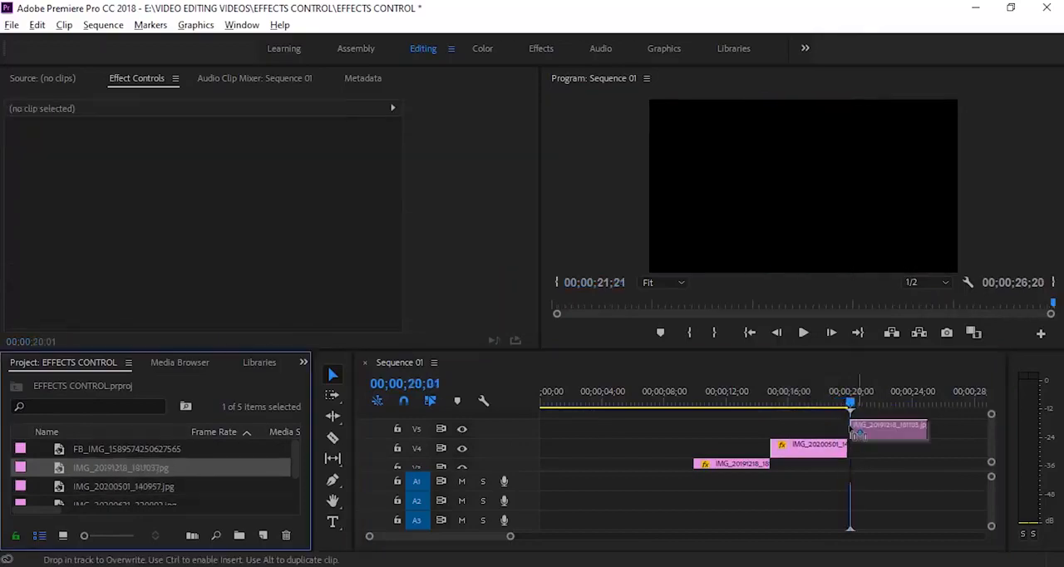
pyautogui.moveTo(856, 432); pyautogui.dragTo(854, 432)
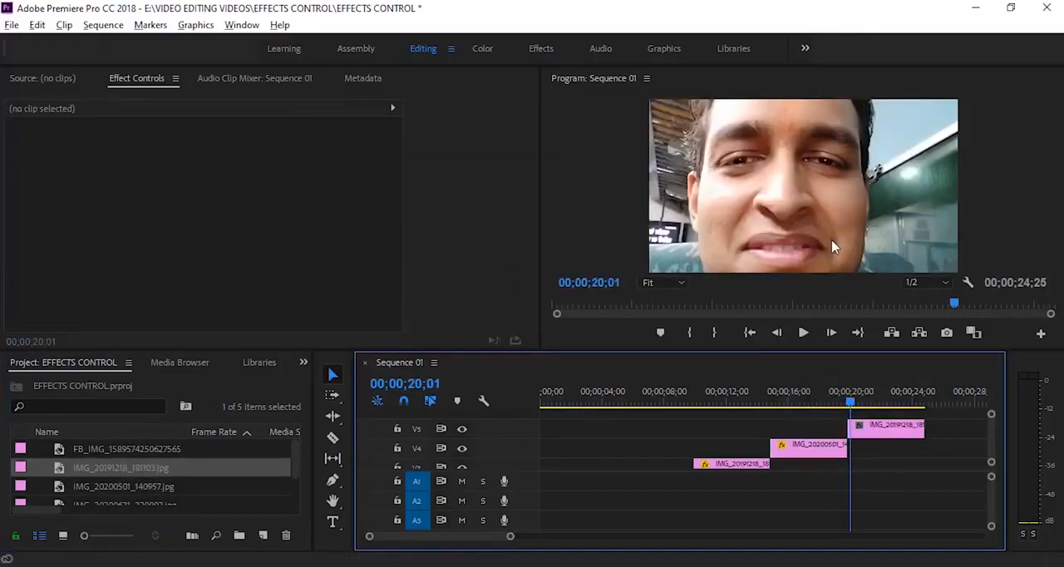
pyautogui.click(872, 428)
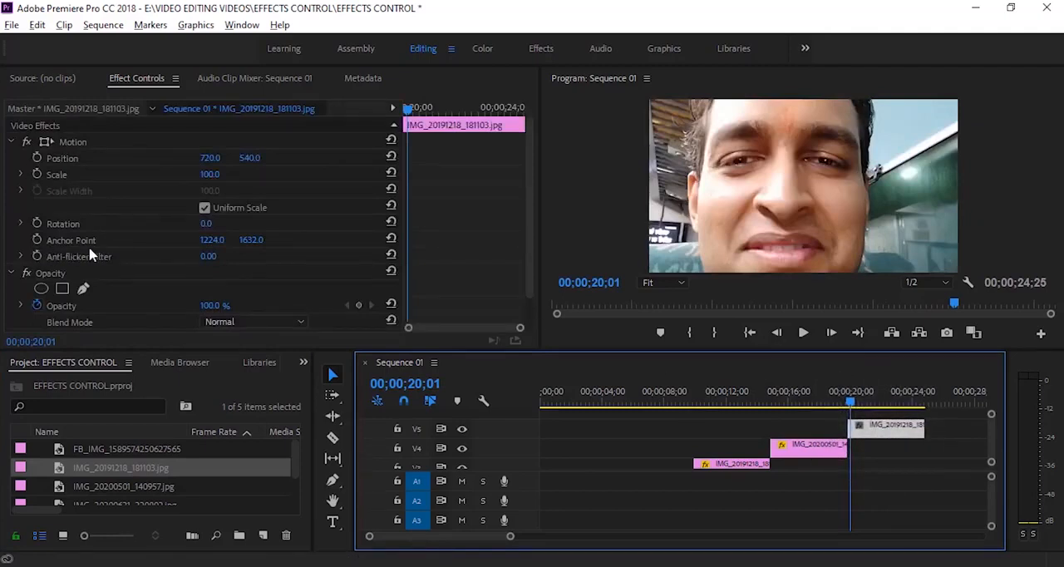
pyautogui.click(212, 173)
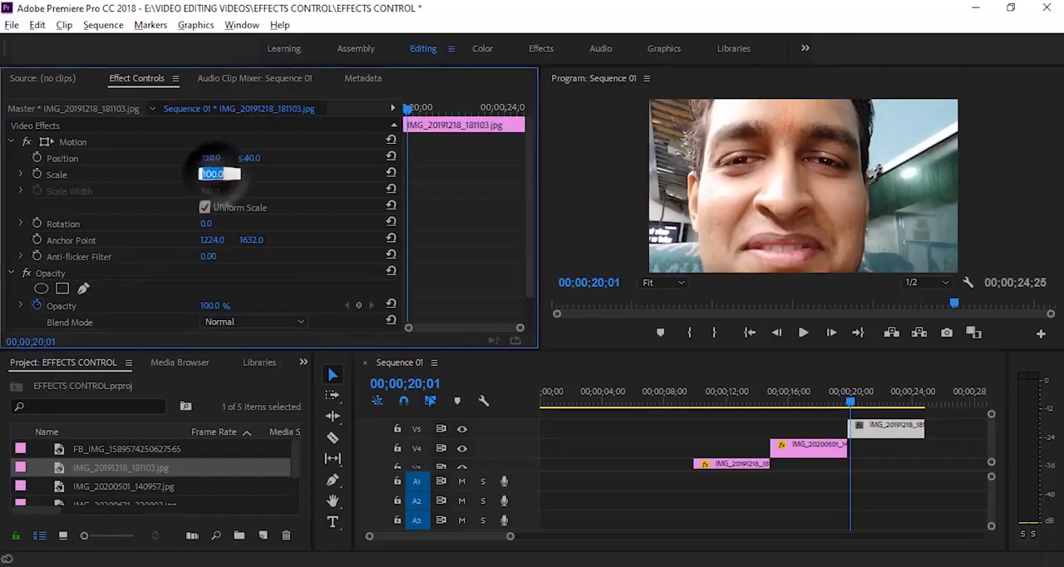
pyautogui.write('34')
pyautogui.press('Return')
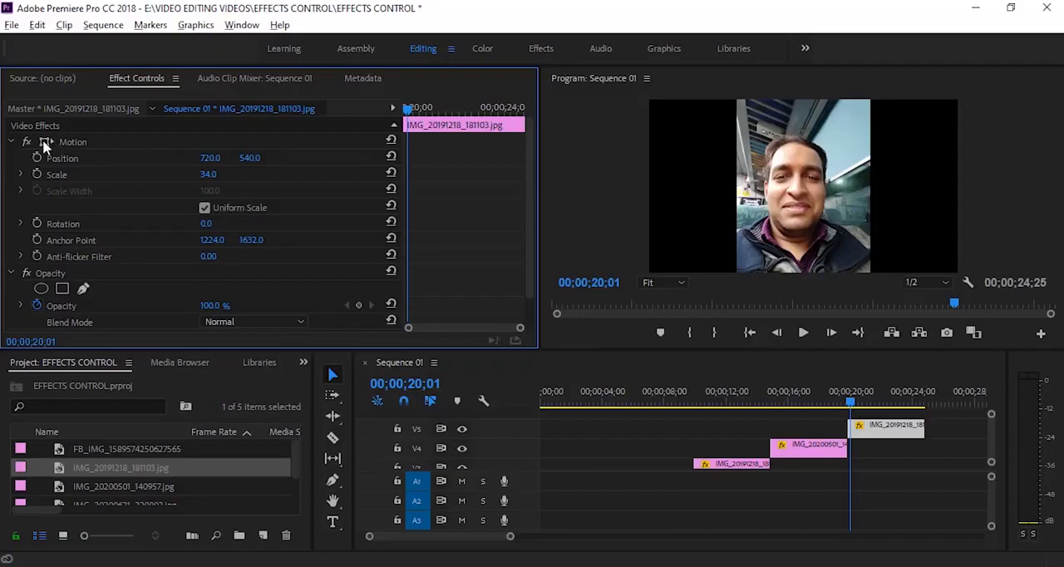
# Show the Motion transform box on the V5 clip, set its Scale to 30 and enlarge the image by a corner to about 32.4
pyautogui.click(877, 431)
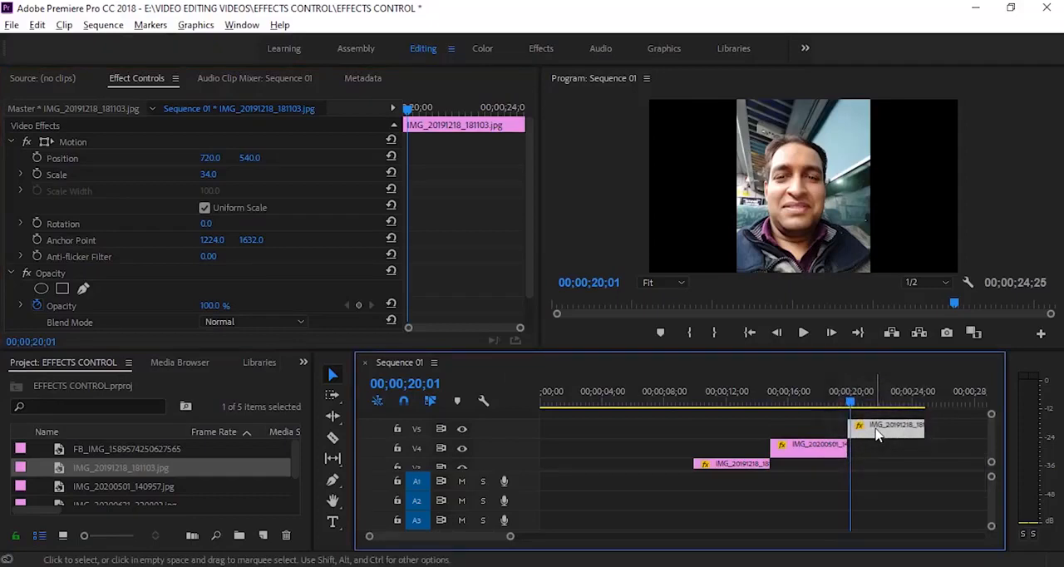
pyautogui.click(44, 141)
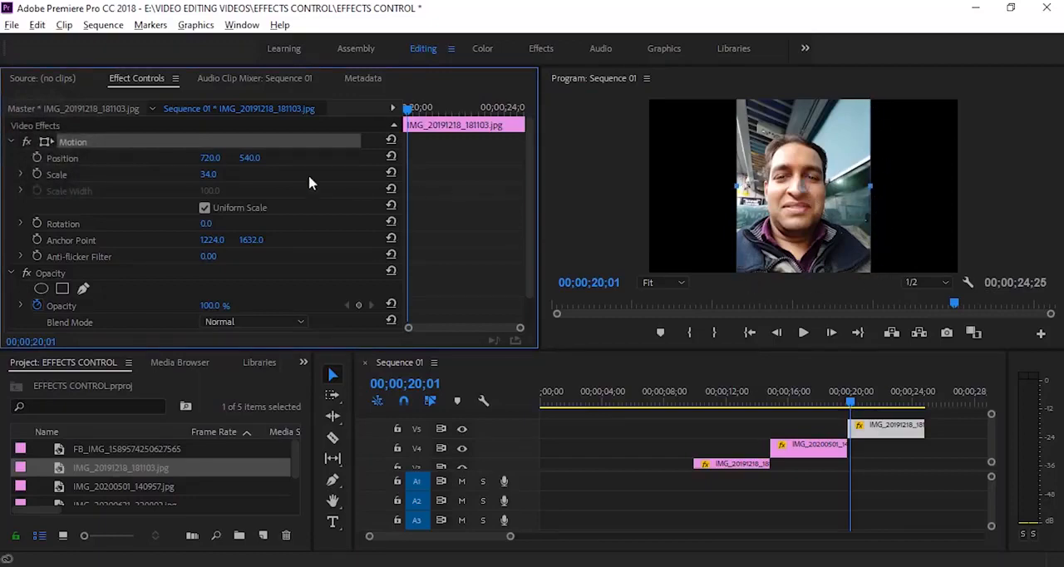
pyautogui.click(208, 174)
pyautogui.write('30')
pyautogui.press('Return')
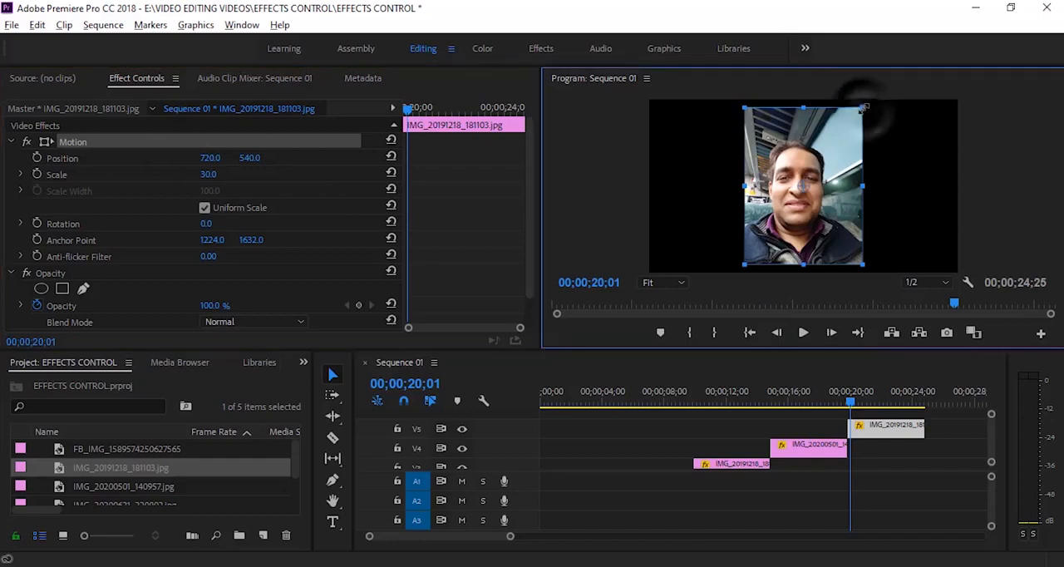
pyautogui.moveTo(864, 107); pyautogui.dragTo(867, 101)
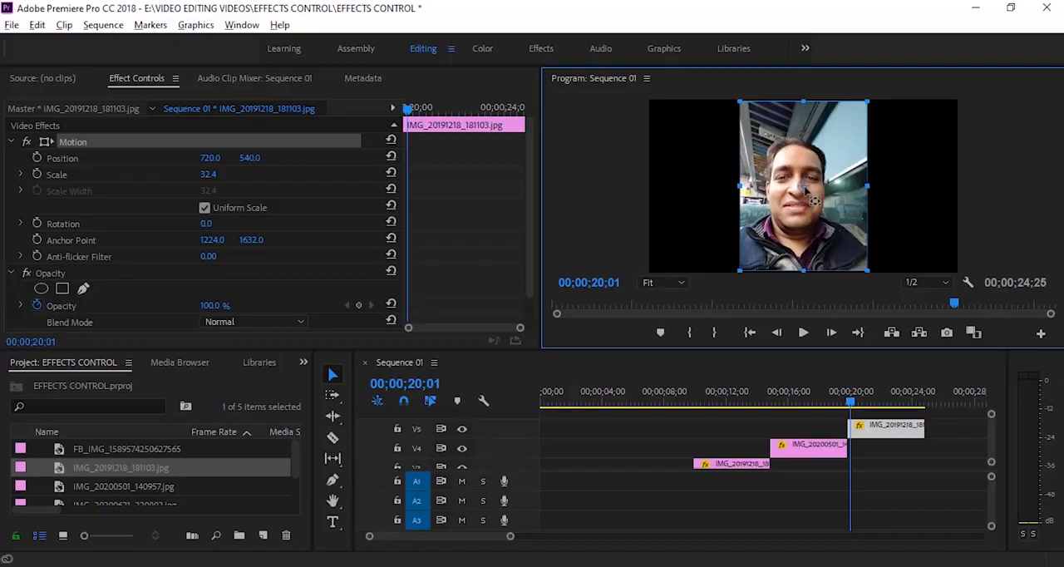
# Move the V5 image's anchor point to the middle of its right edge, reset its Scale and set it to 31
pyautogui.moveTo(805, 190); pyautogui.dragTo(869, 189)
pyautogui.moveTo(210, 179); pyautogui.dragTo(191, 179)
pyautogui.click(390, 173)
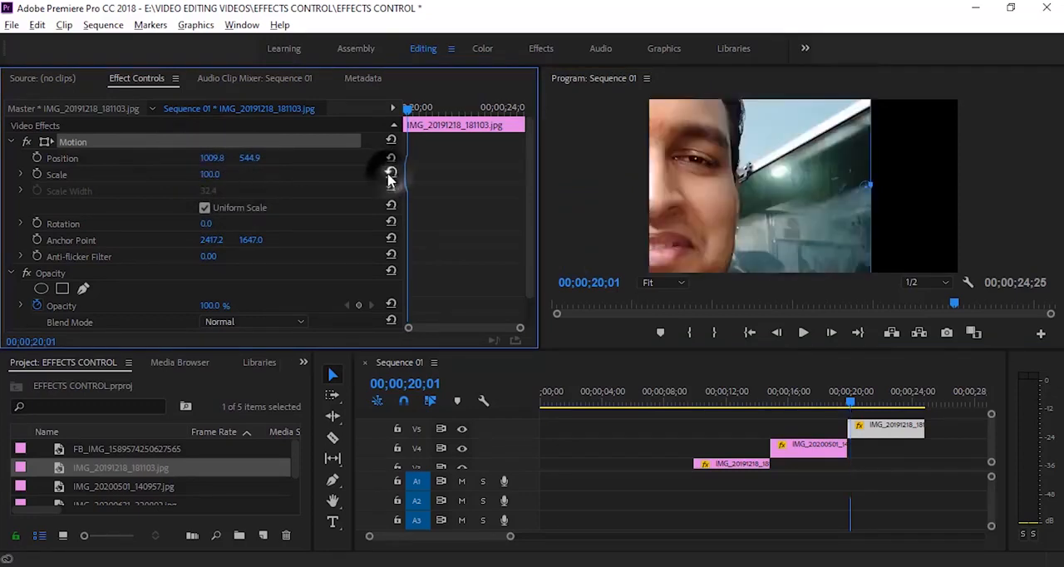
pyautogui.click(209, 174)
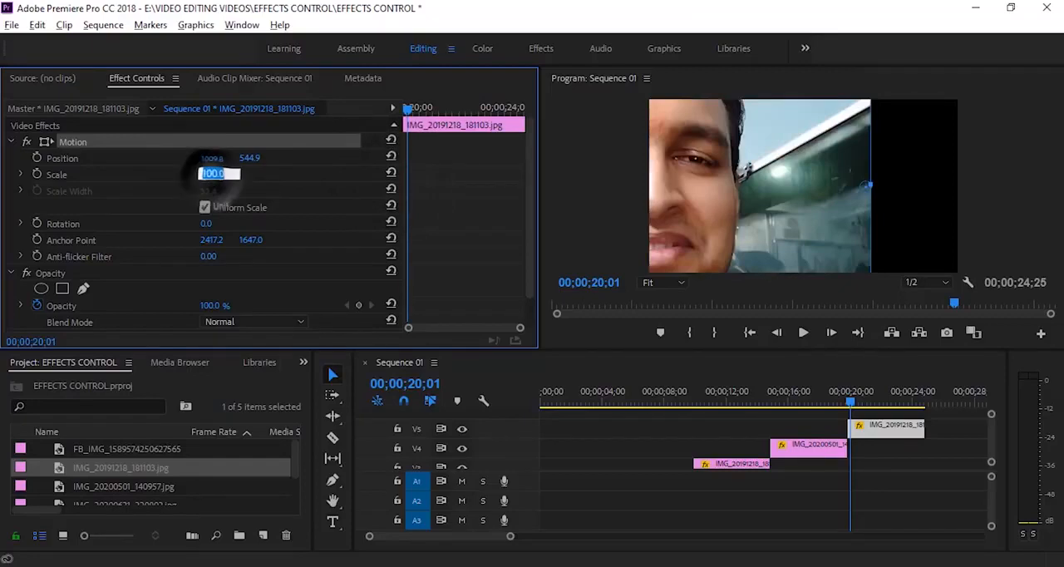
pyautogui.write('31')
pyautogui.press('Return')
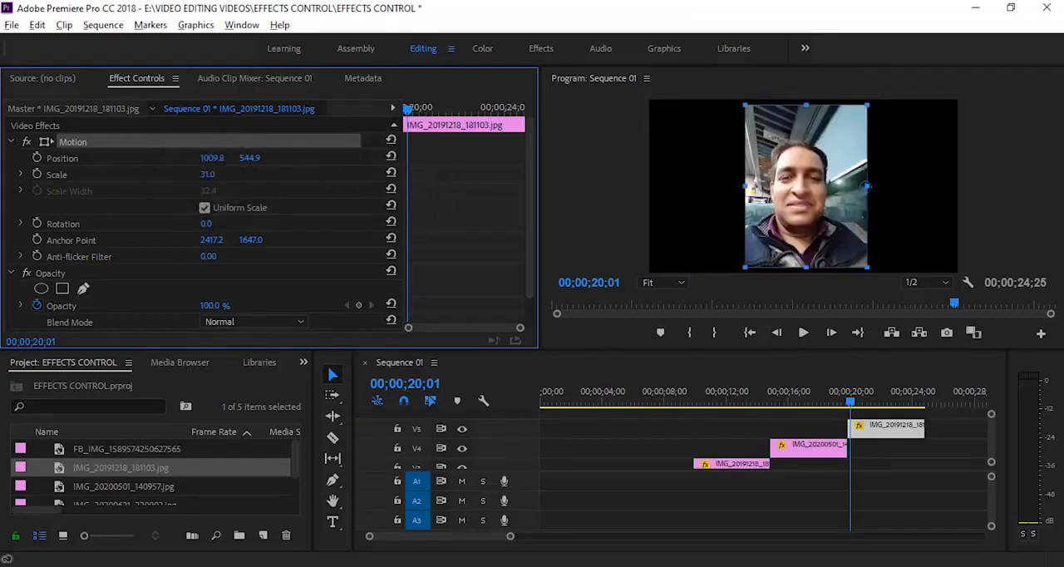
# Move the V5 image's anchor point near its centre and back to the right edge, at about 2432.9, 1599.9
pyautogui.click(211, 242)
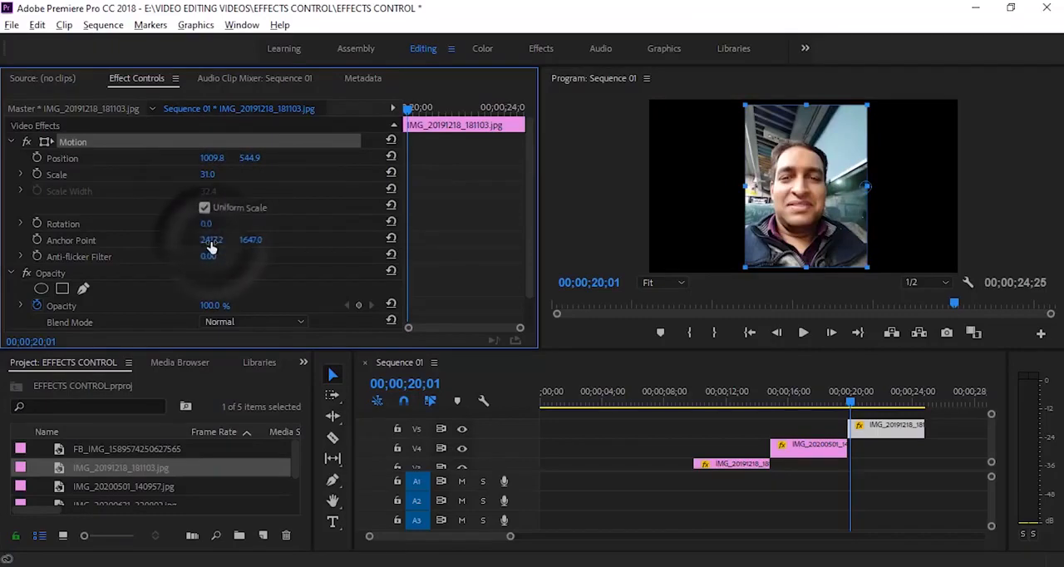
pyautogui.click(312, 252)
pyautogui.click(805, 208)
pyautogui.click(38, 143)
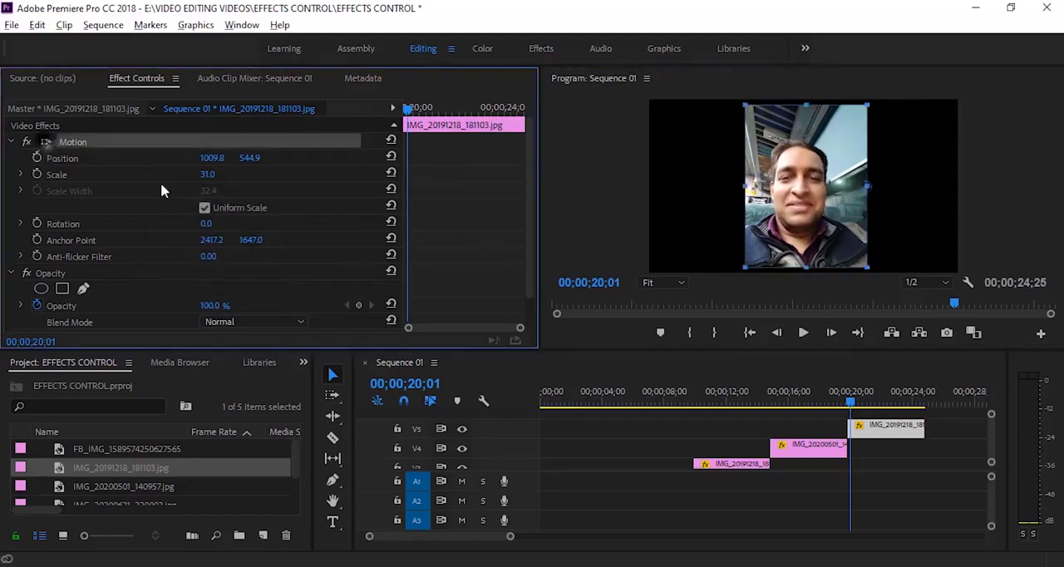
pyautogui.moveTo(868, 198); pyautogui.dragTo(795, 206)
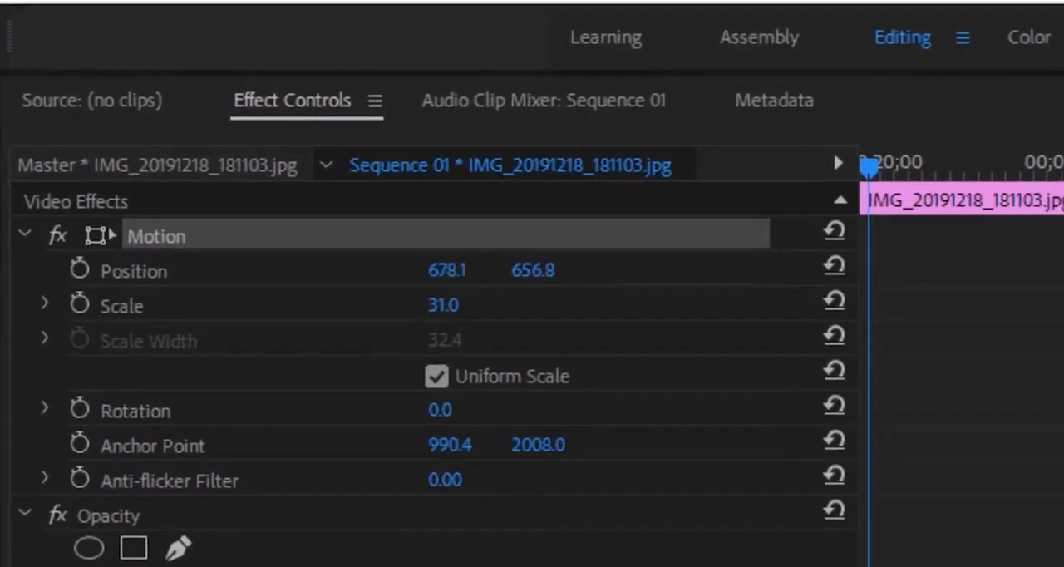
pyautogui.moveTo(1063, 399); pyautogui.dragTo(1063, 365)
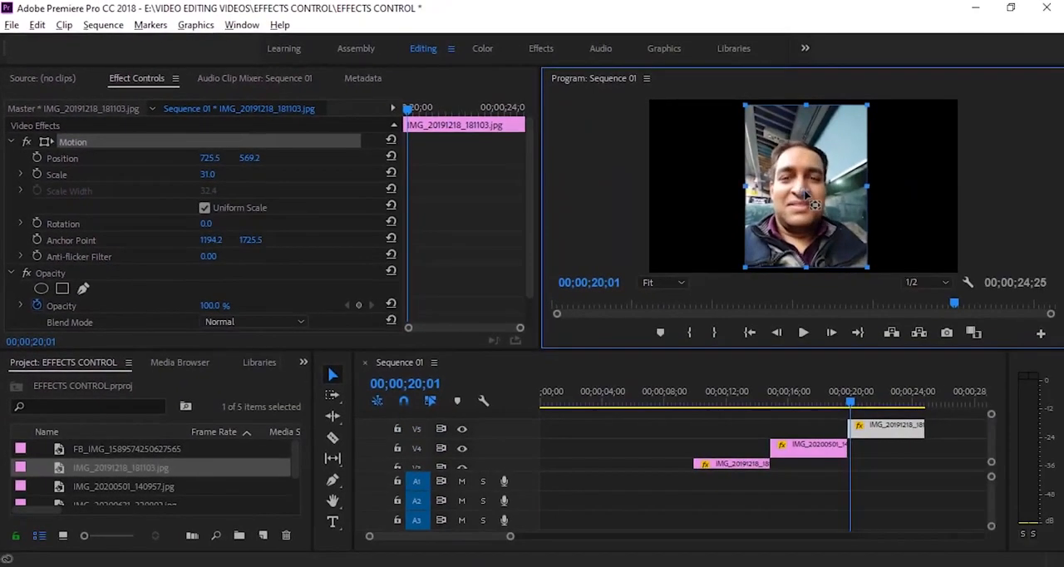
pyautogui.moveTo(803, 196); pyautogui.dragTo(869, 186)
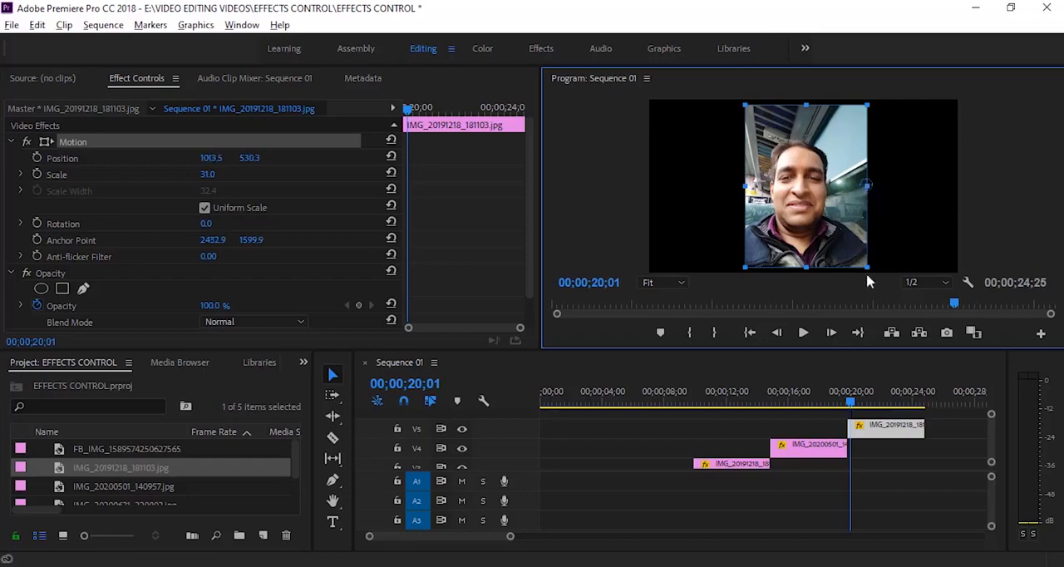
# Turn on Rotation and Scale animation for the V5 clip at 00;00;20;01 and add second keyframes for both at 00;00;23;16
pyautogui.click(37, 223)
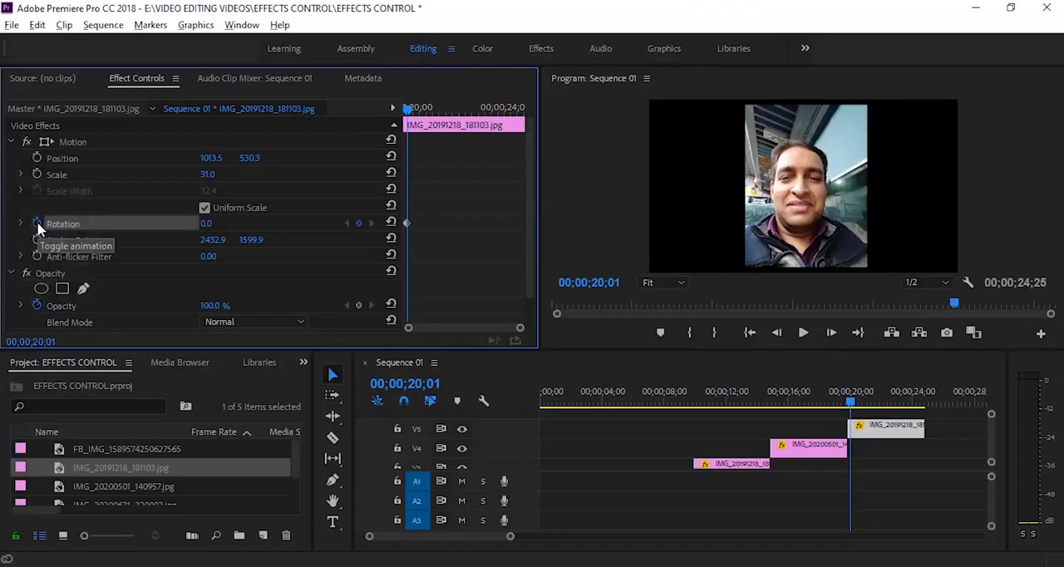
pyautogui.click(37, 174)
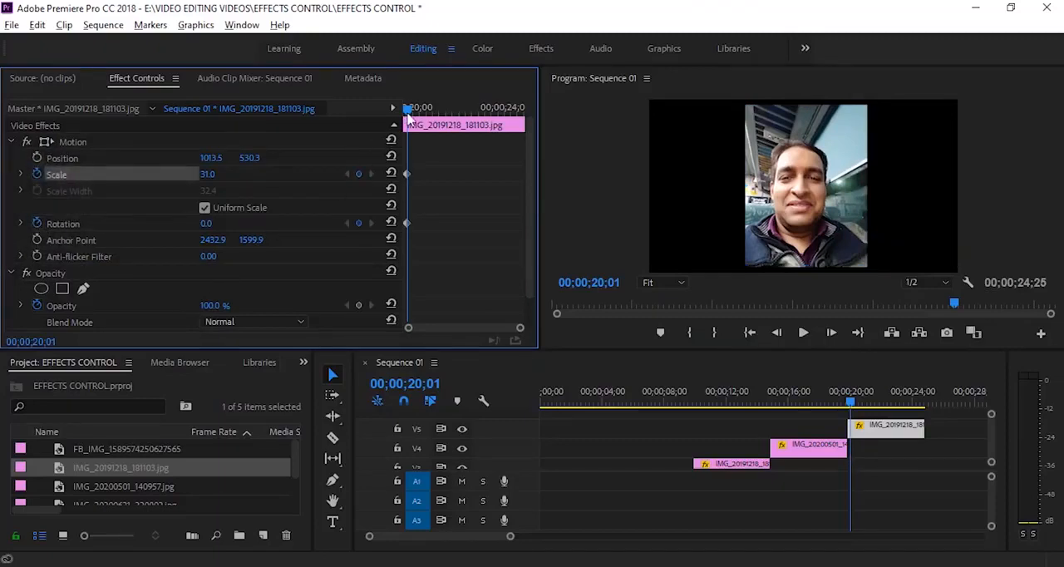
pyautogui.moveTo(407, 110); pyautogui.dragTo(496, 123)
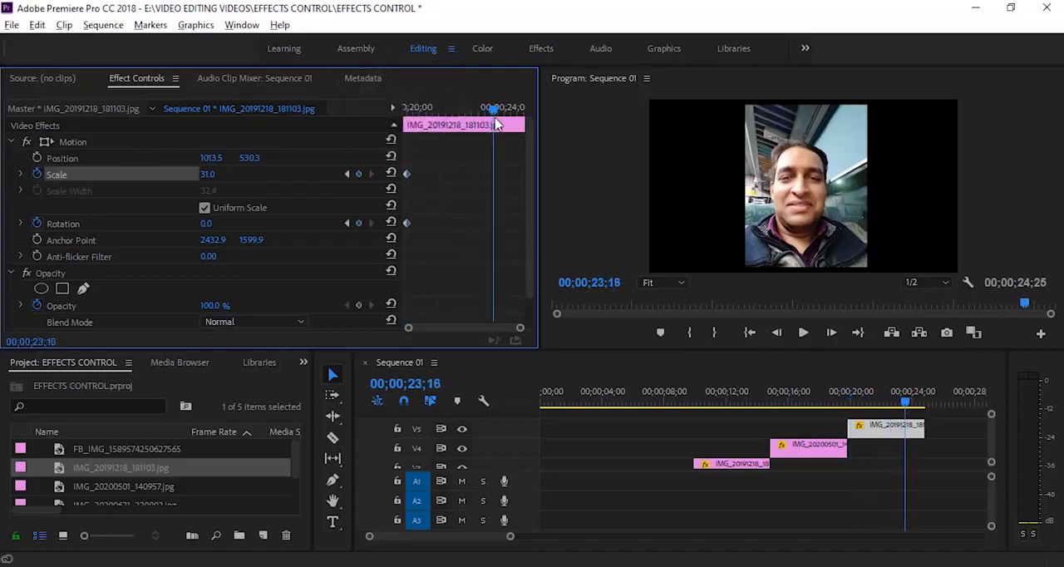
pyautogui.click(358, 173)
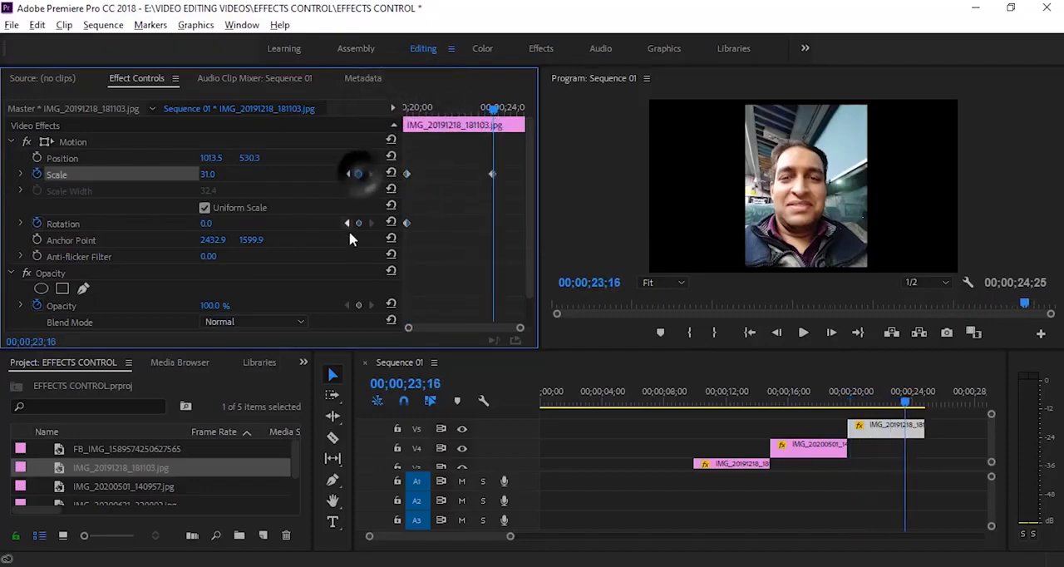
pyautogui.click(359, 223)
# Set Rotation at the first keyframe of the V5 clip to two full turns (2x0)
pyautogui.click(347, 223)
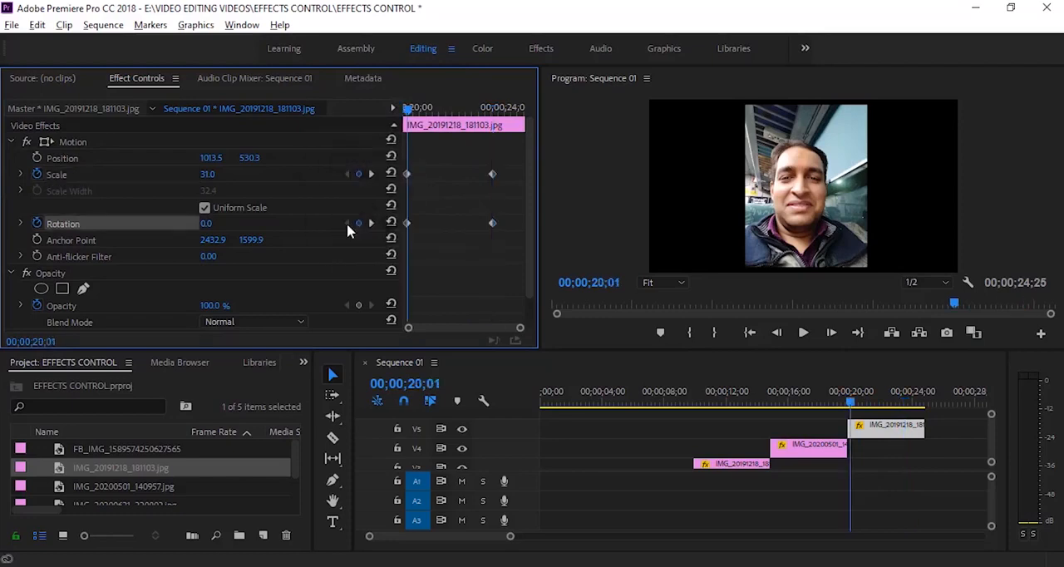
pyautogui.moveTo(207, 226); pyautogui.dragTo(325, 227)
pyautogui.click(210, 224)
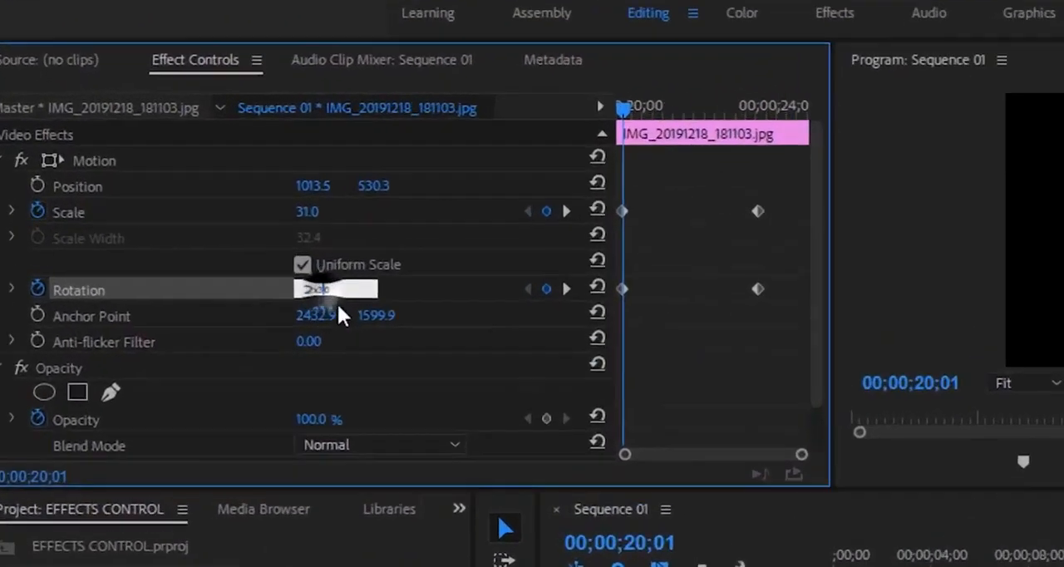
pyautogui.press('BackSpace')
pyautogui.press('BackSpace')
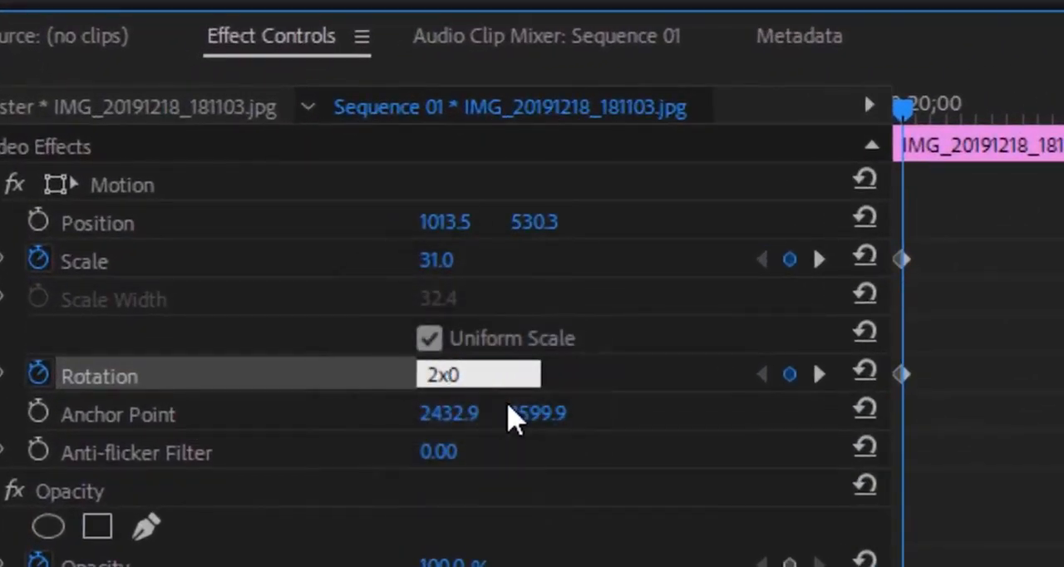
pyautogui.press('Return')
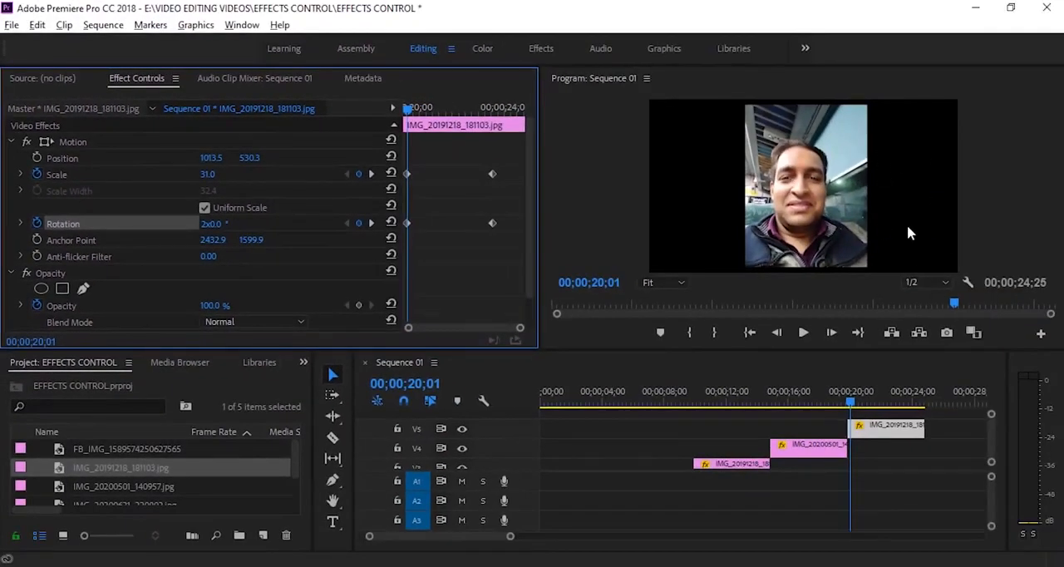
# Set Scale at the first keyframe of the V5 clip to 0 and play the spinning zoom-in
pyautogui.click(207, 175)
pyautogui.write('0')
pyautogui.press('Return')
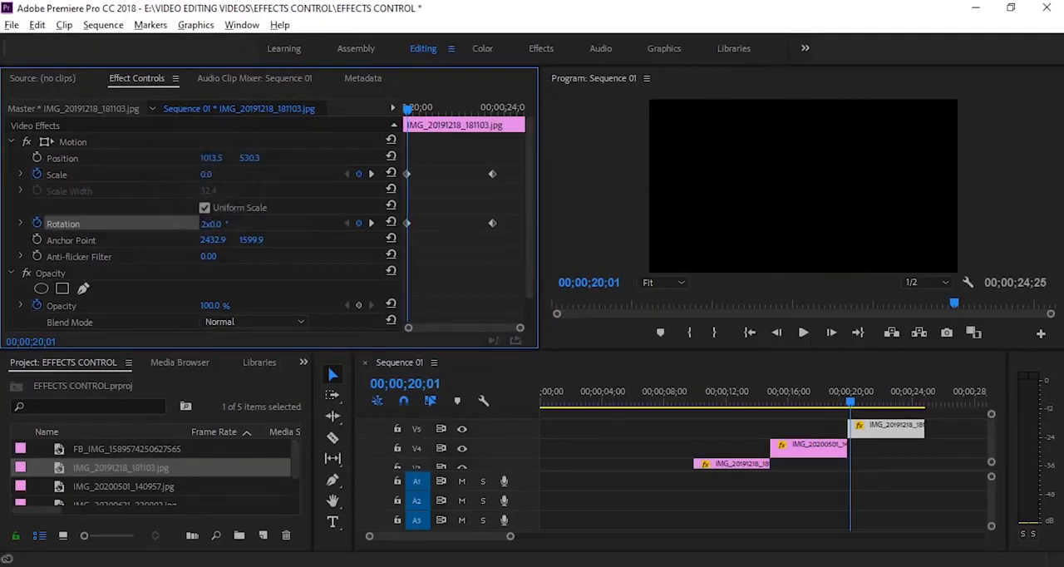
pyautogui.press('space')
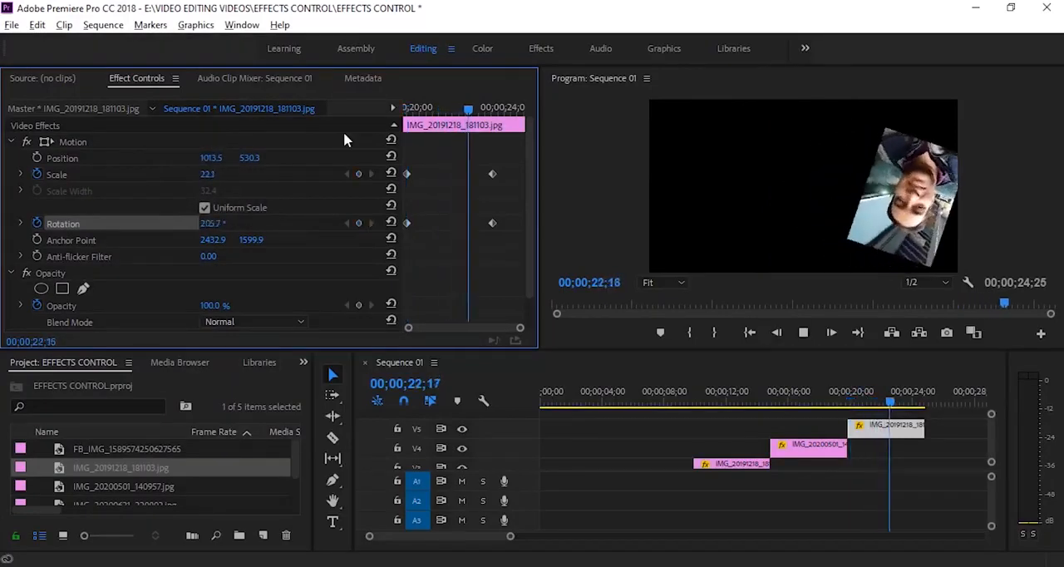
pyautogui.press('space')
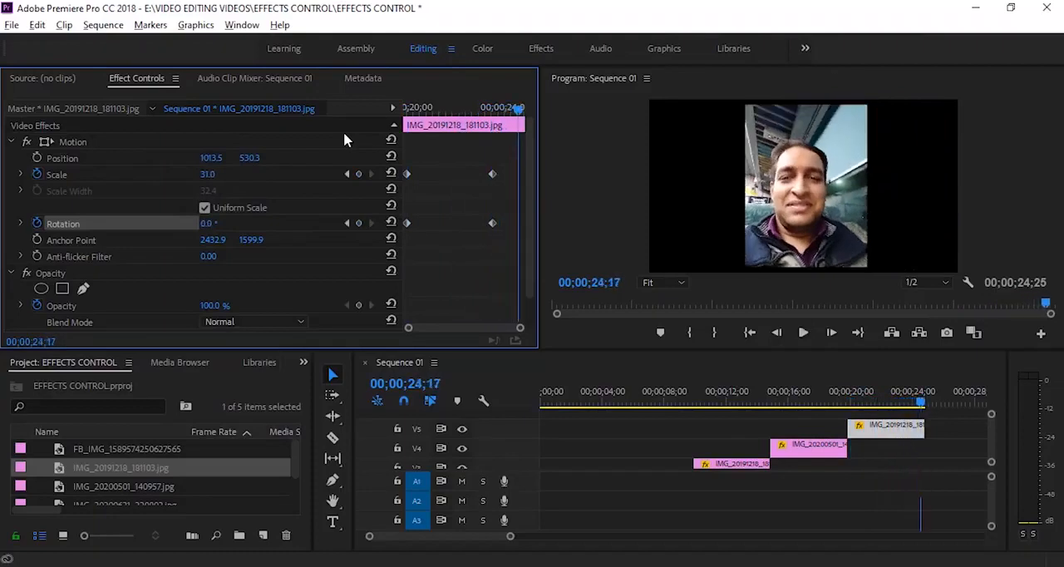